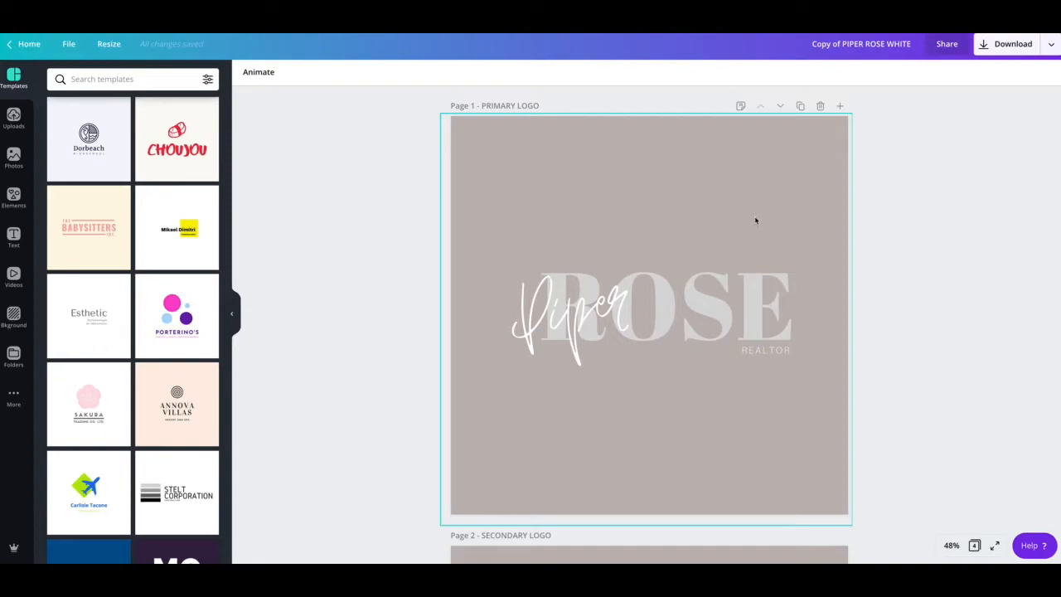
Step: Select the script first-name text and highlight its word, then deselect it without changes
click(548, 181)
click(348, 161)
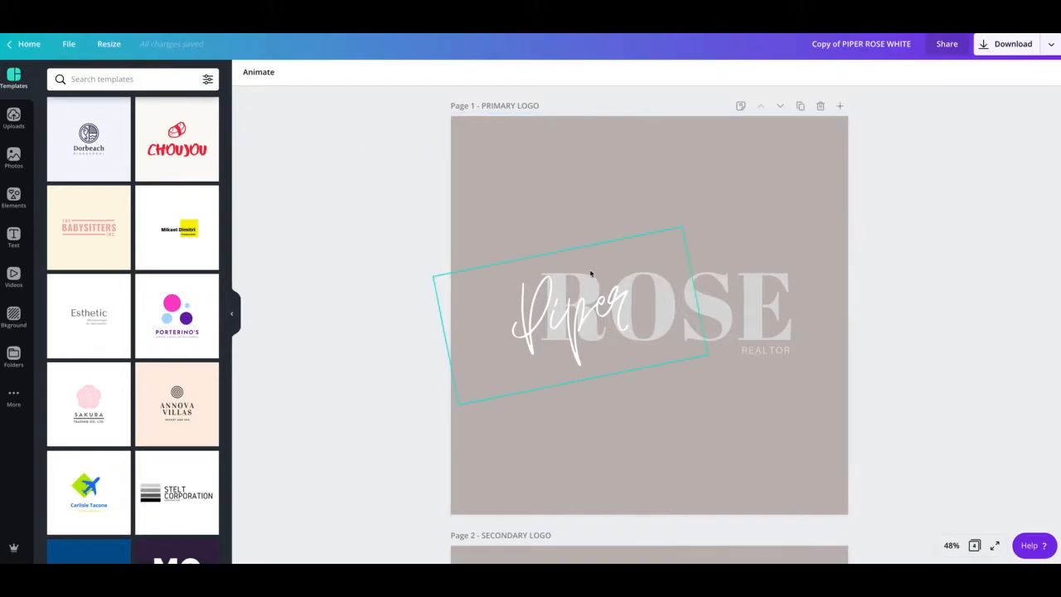
click(581, 325)
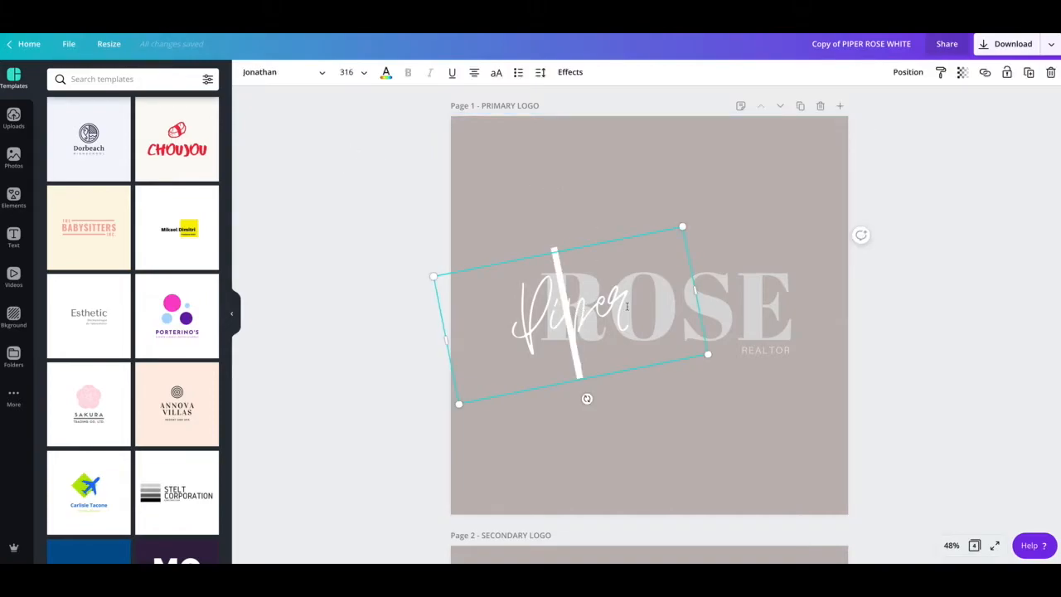
drag(629, 307, 507, 310)
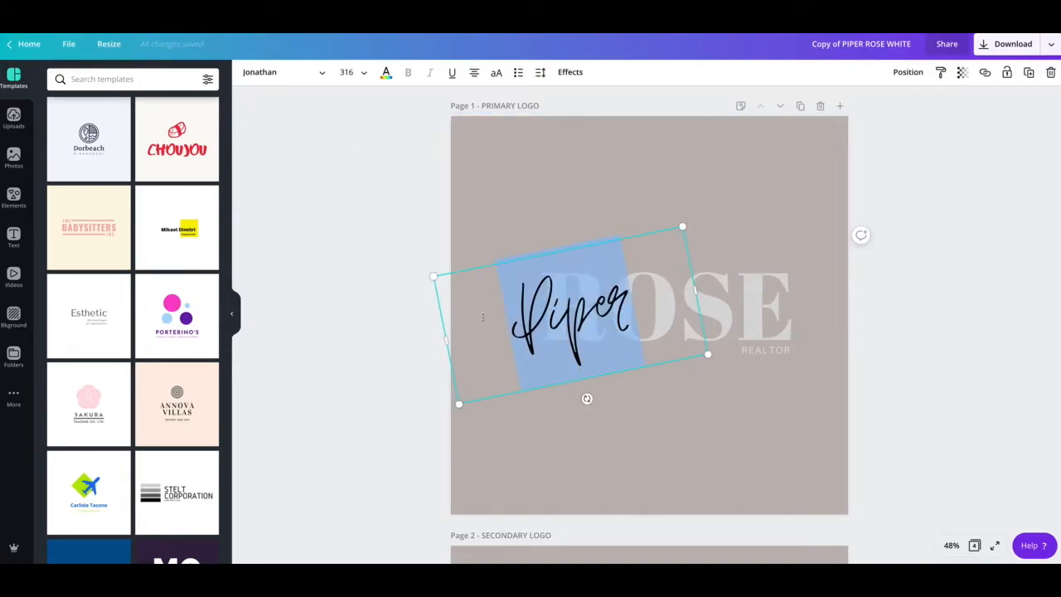
click(393, 306)
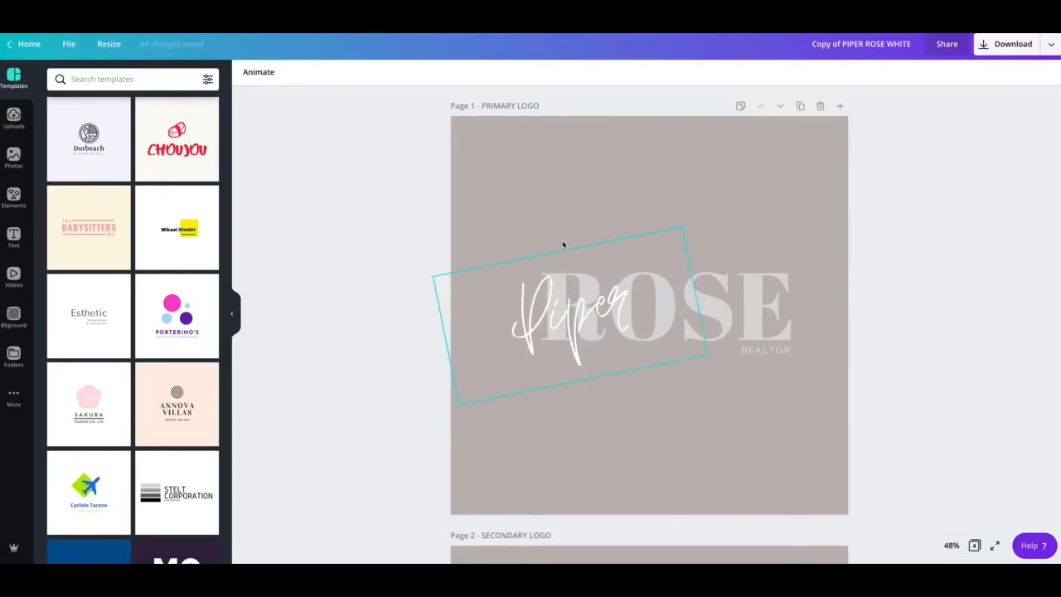
click(397, 301)
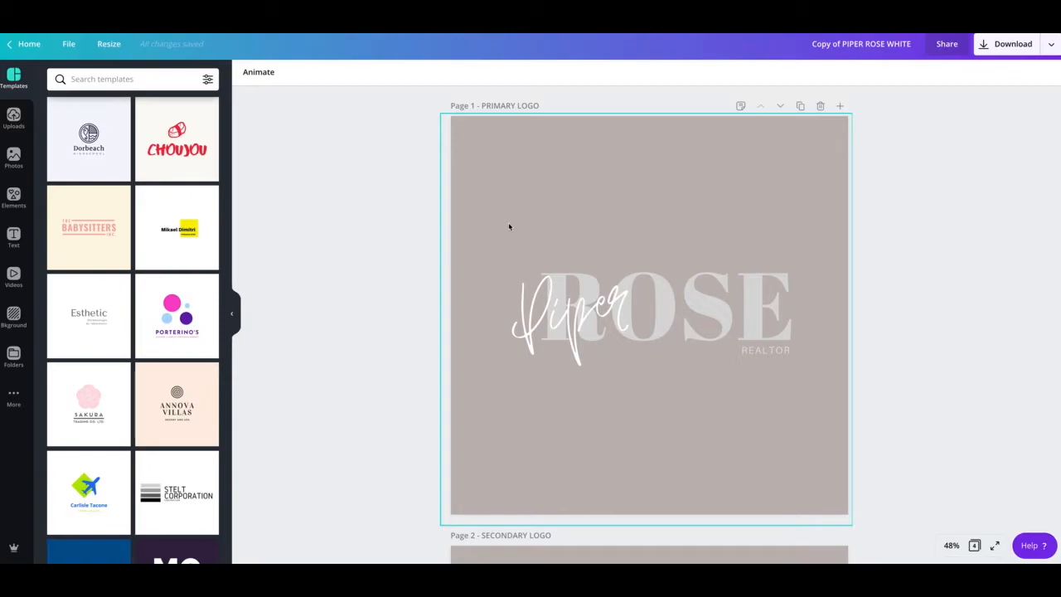
click(561, 306)
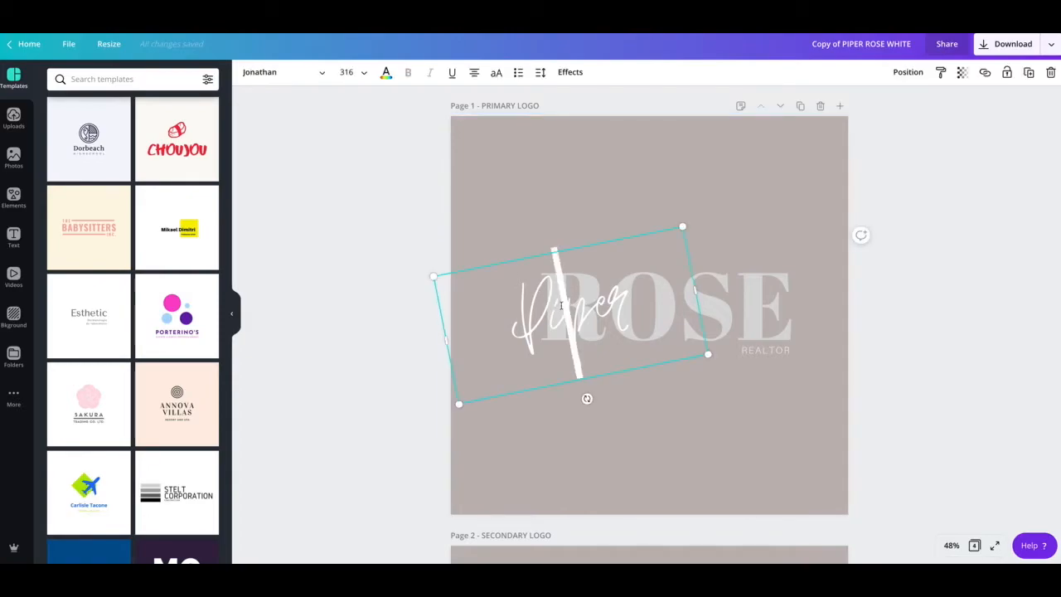
click(584, 234)
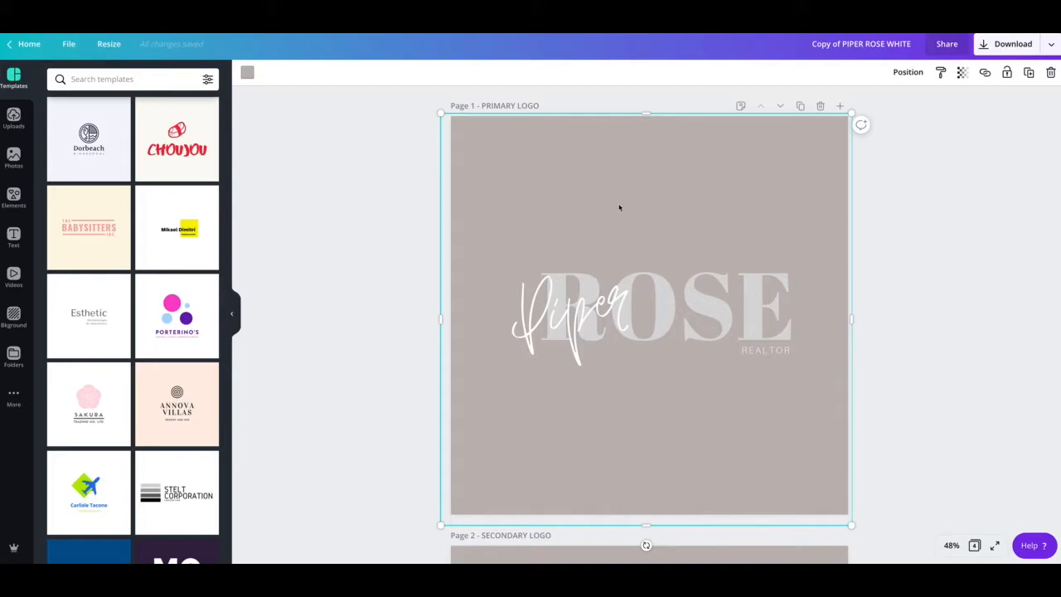
Step: Replace the script first name and the surname ROSE with the client's names
click(613, 300)
click(612, 304)
double_click(612, 304)
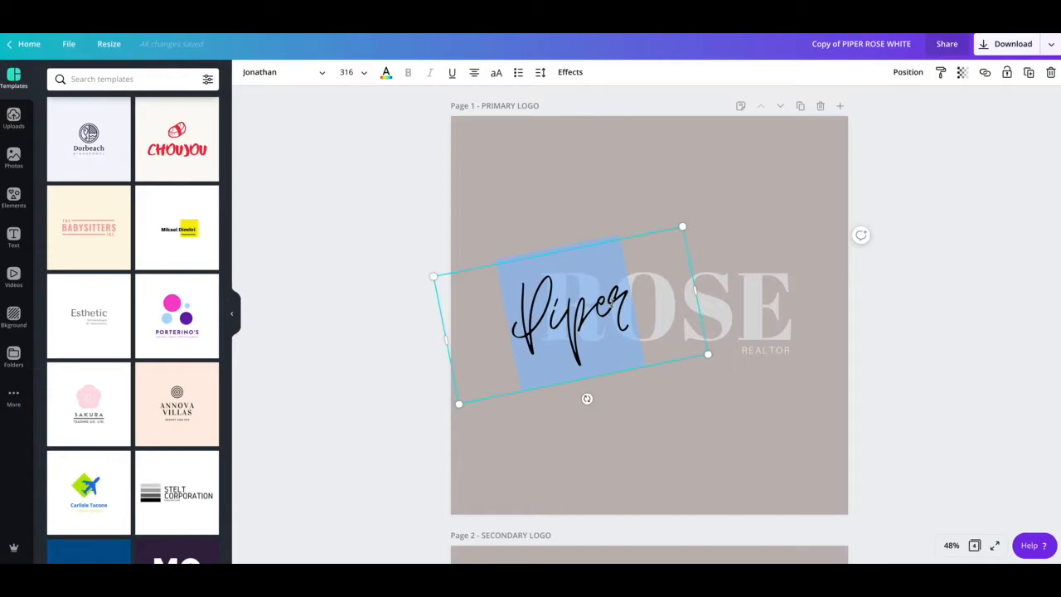
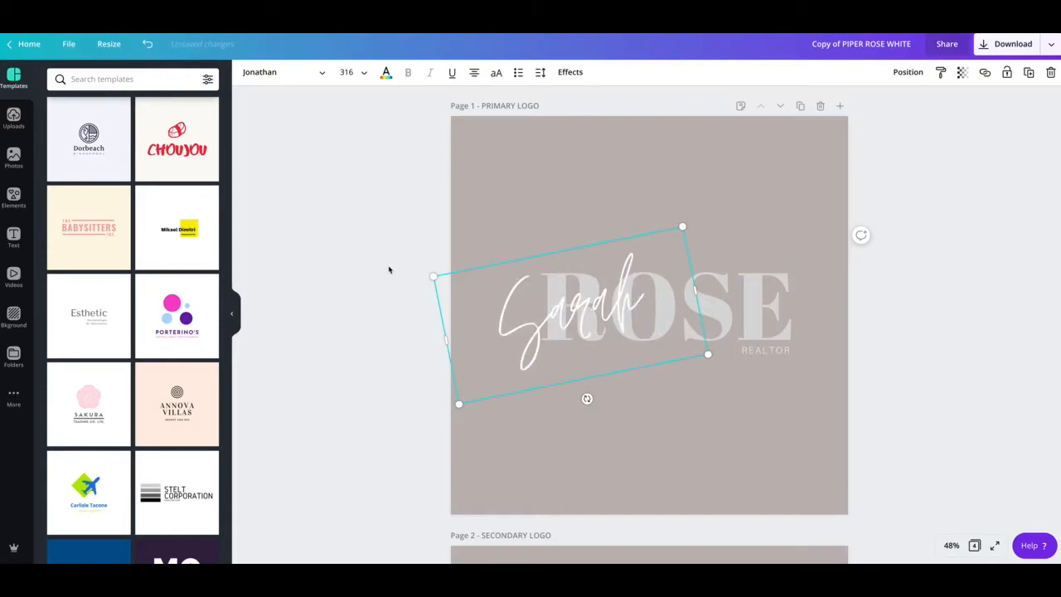
click(389, 270)
double_click(736, 307)
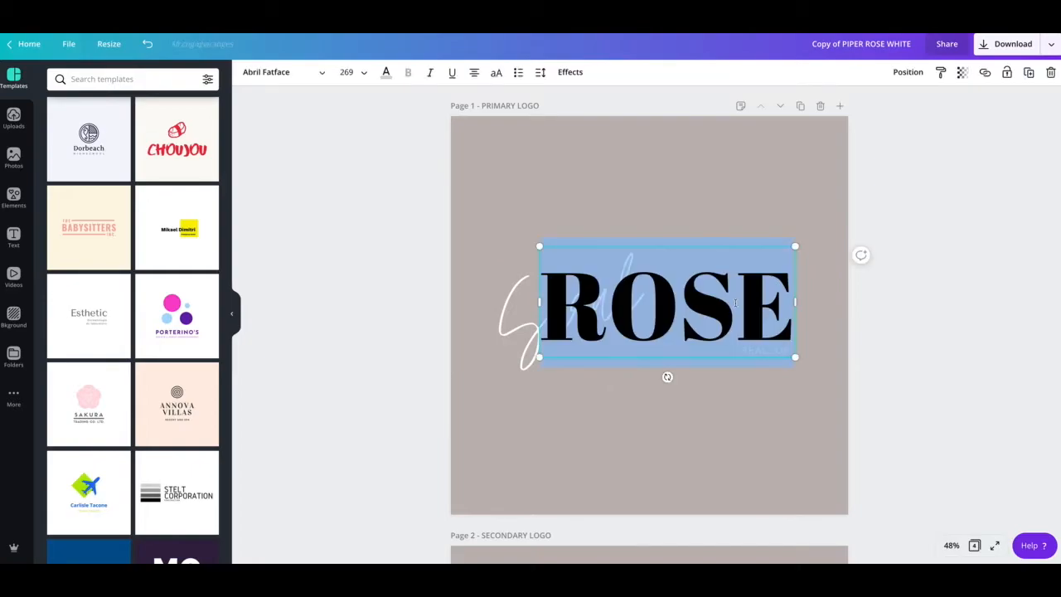
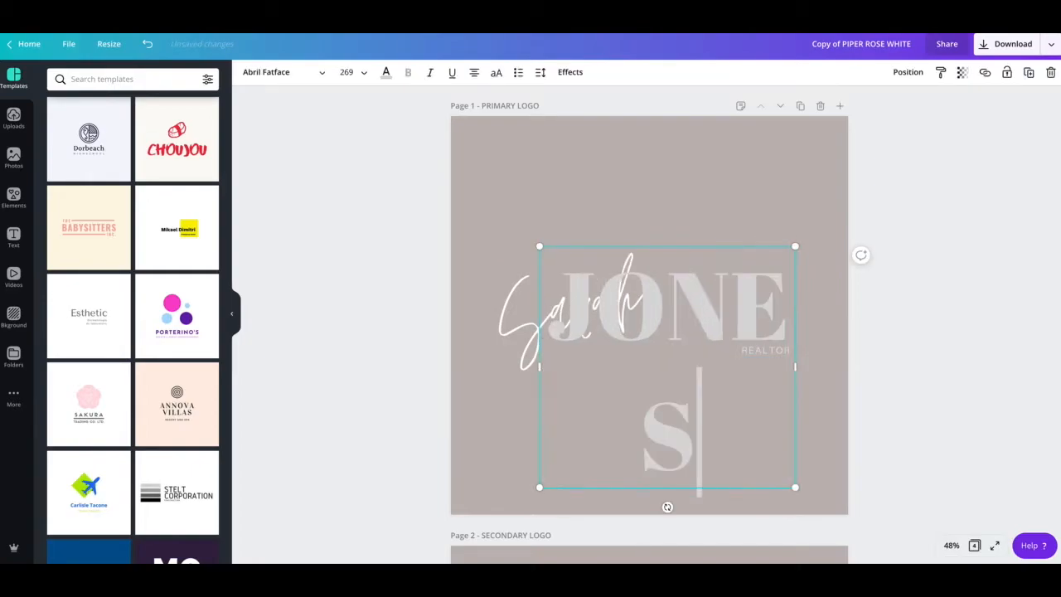
Step: Widen the surname box so it fits one line, and tilt the script name to -6°
drag(539, 365, 470, 362)
click(644, 332)
drag(747, 311, 768, 313)
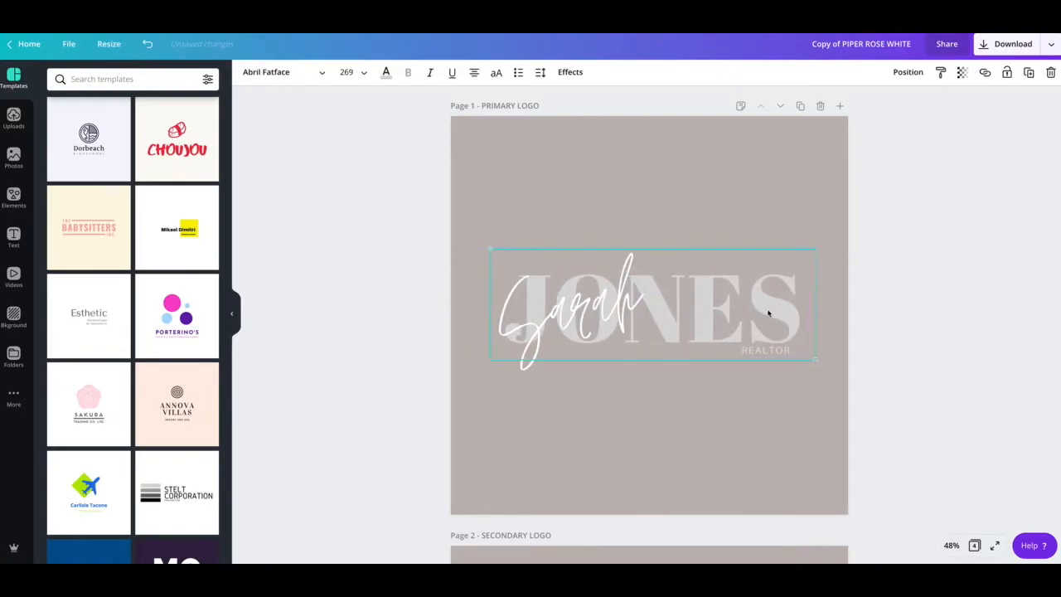
click(584, 314)
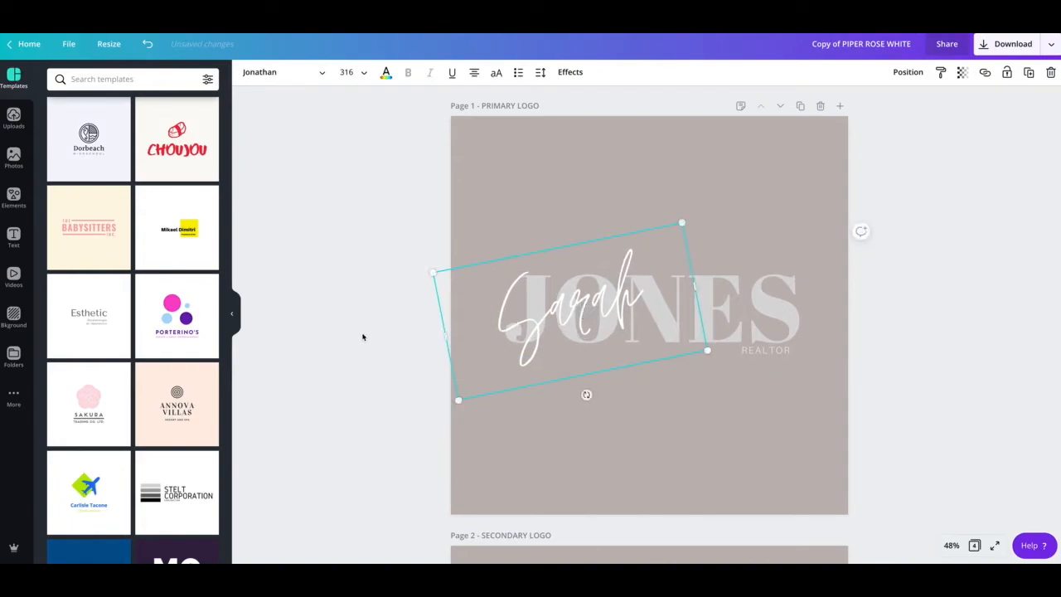
mouse_move(586, 394)
mouse_down()
mouse_move(590, 375)
mouse_move(580, 387)
mouse_up()
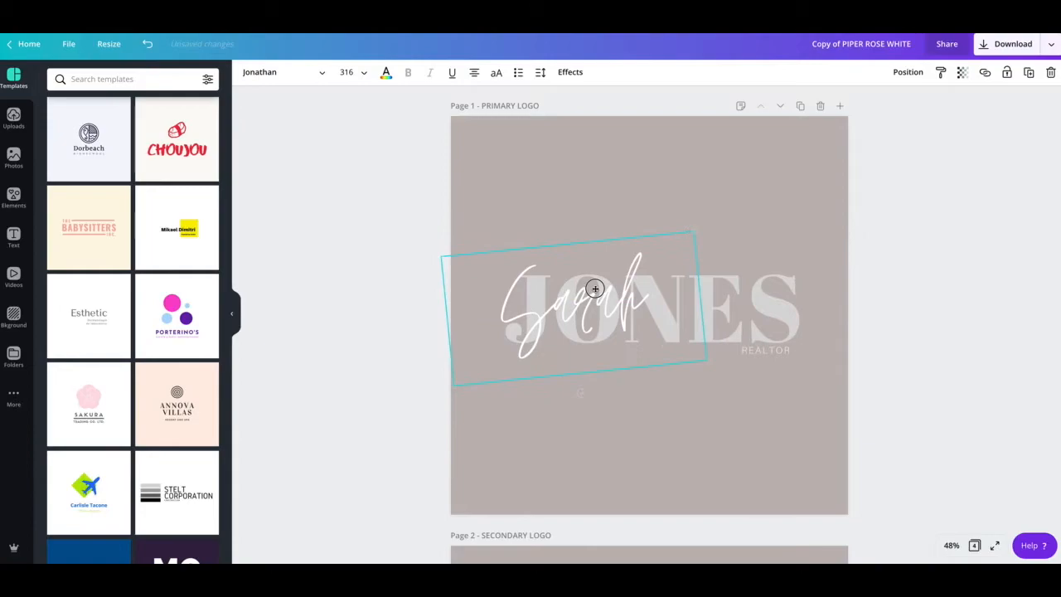
Step: Replace REALTOR with SALES REPRESENTATIVE, widened to one line and placed under the surname
click(772, 375)
click(765, 350)
double_click(764, 350)
text(SALES FR)
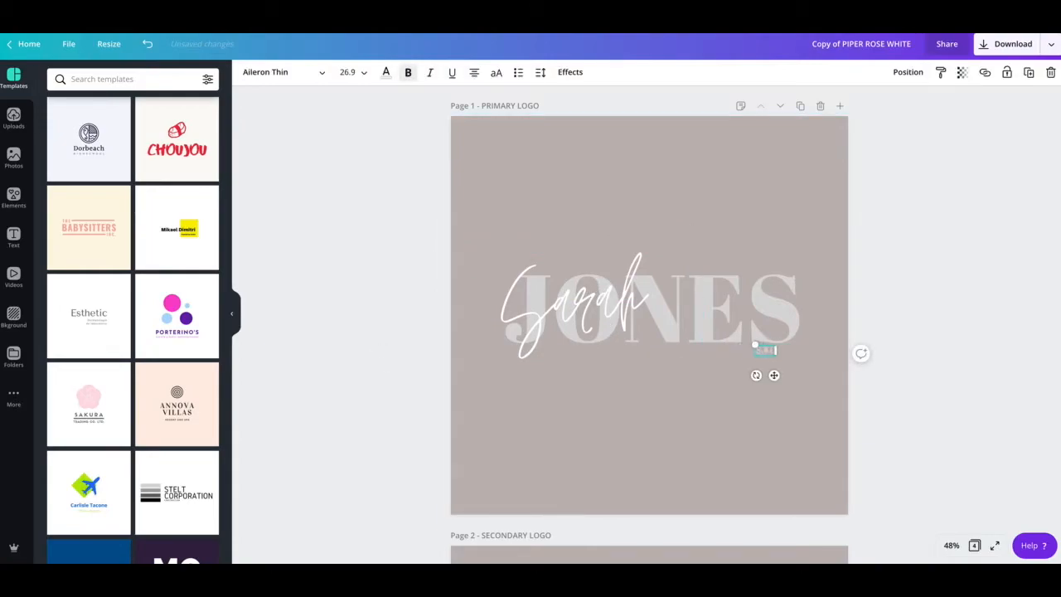
text(PRESENT)
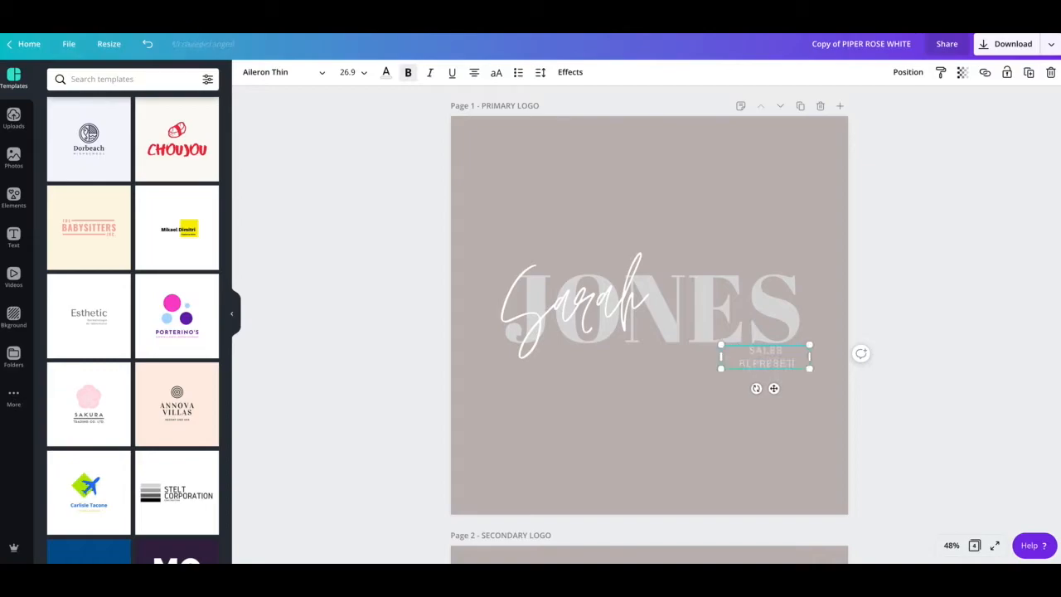
text(ATIVE)
drag(713, 354, 667, 354)
drag(752, 374, 737, 382)
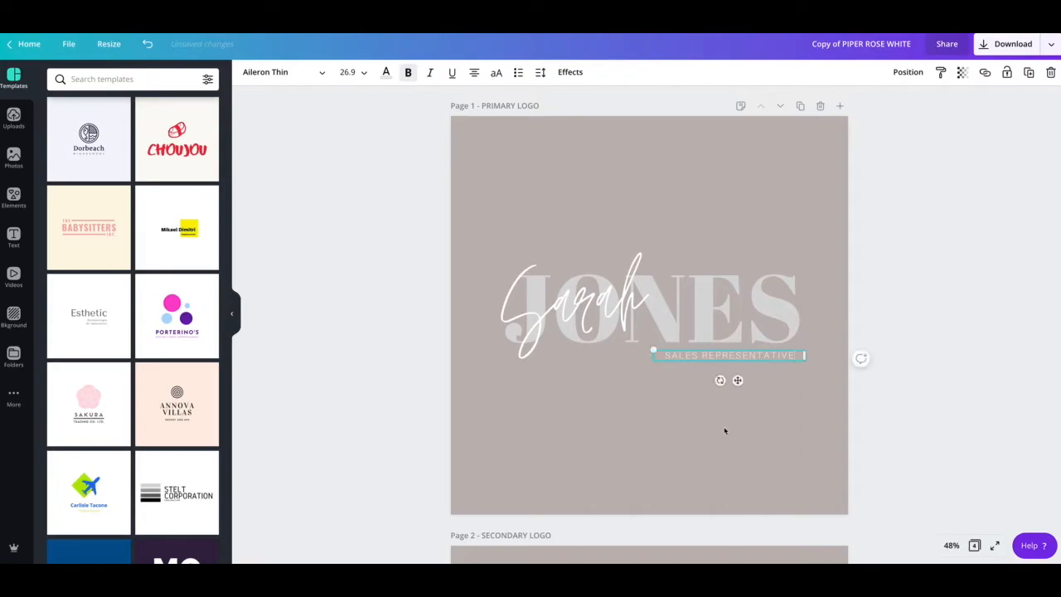
Step: Nudge the script first name slightly higher
click(683, 439)
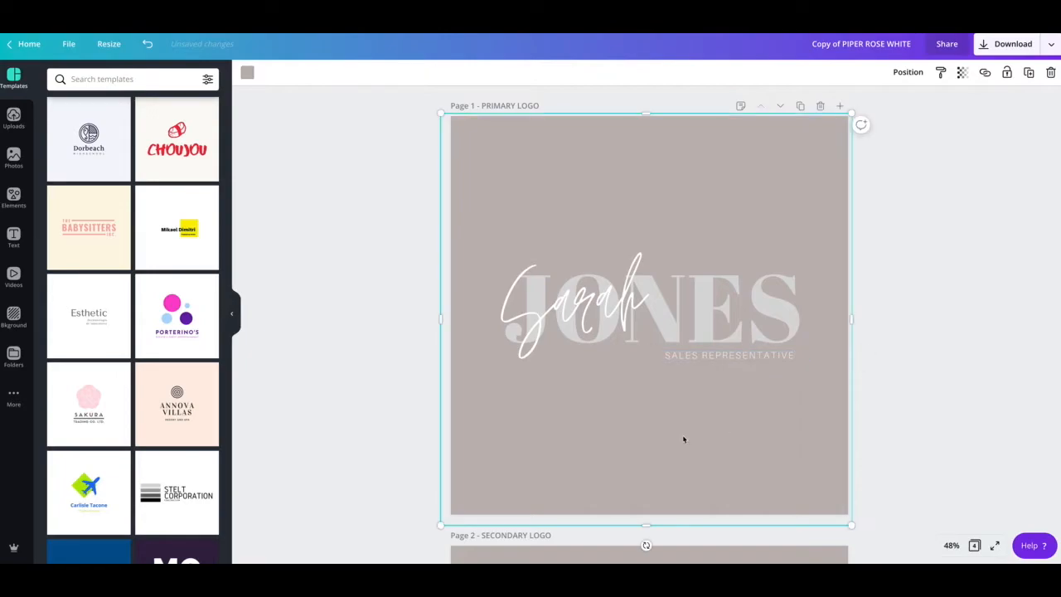
click(588, 320)
click(742, 311)
click(553, 311)
click(370, 337)
click(601, 318)
drag(610, 302, 610, 301)
click(417, 330)
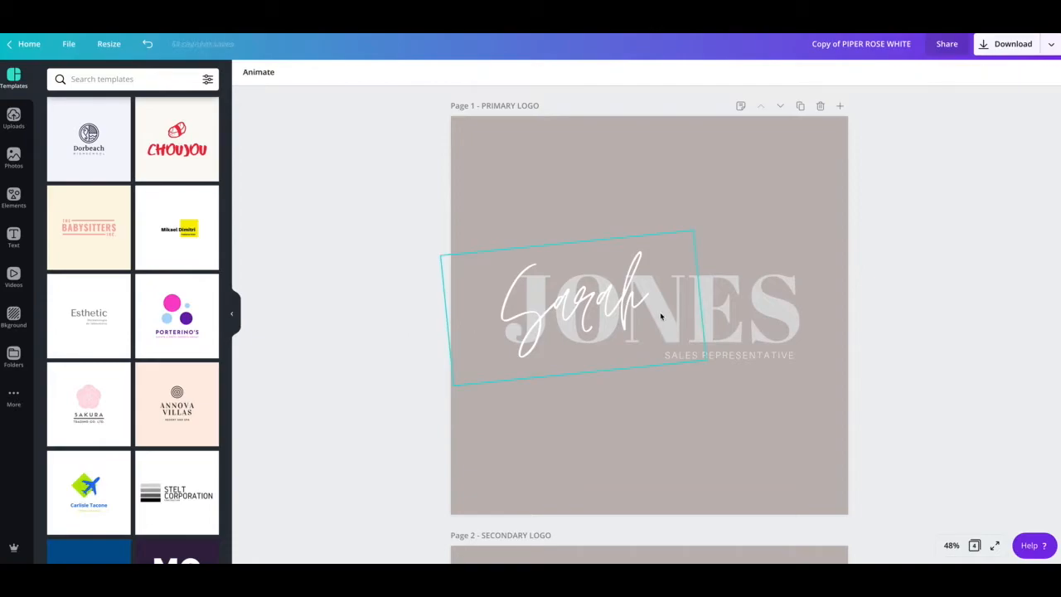
scroll(660, 313, down, 2)
scroll(659, 315, up, 2)
Step: Make all of the surname lettering white
click(788, 316)
click(786, 317)
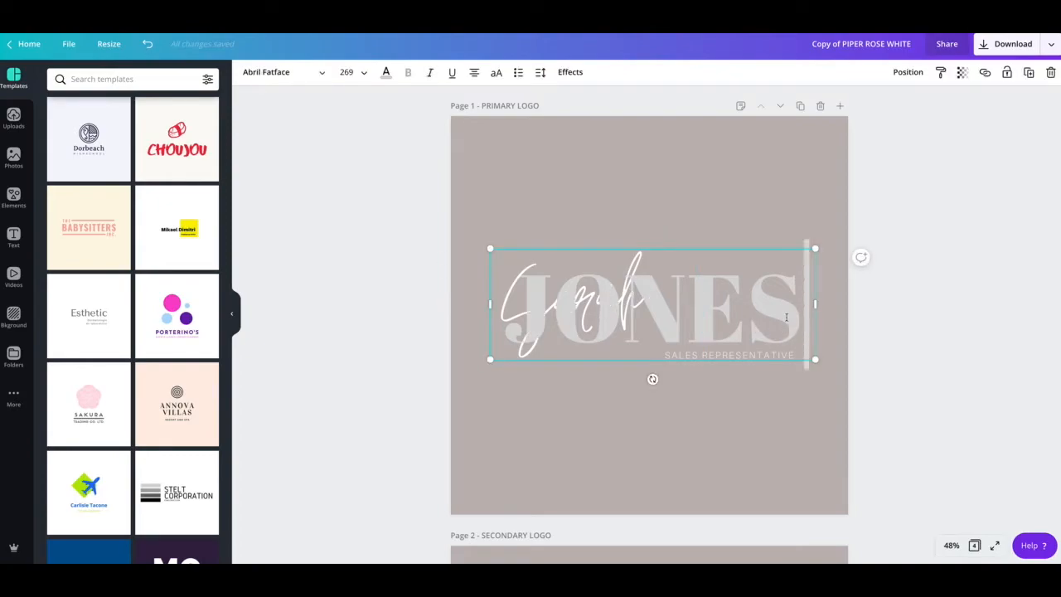
key(ctrl+a)
click(385, 72)
click(145, 182)
click(323, 194)
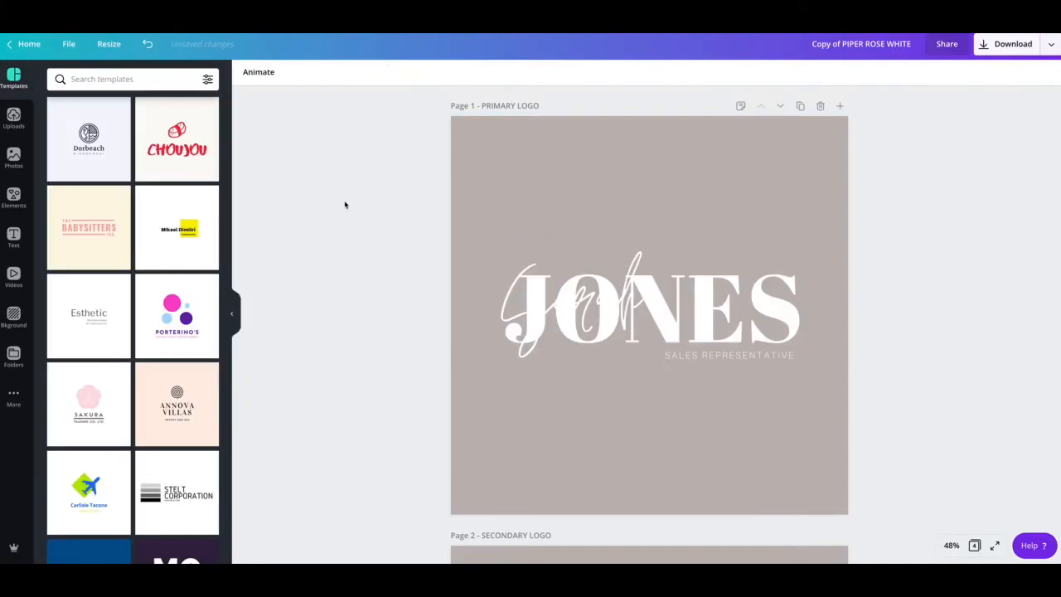
Step: Recolour the surname with a different document colour
double_click(783, 321)
key(ctrl+a)
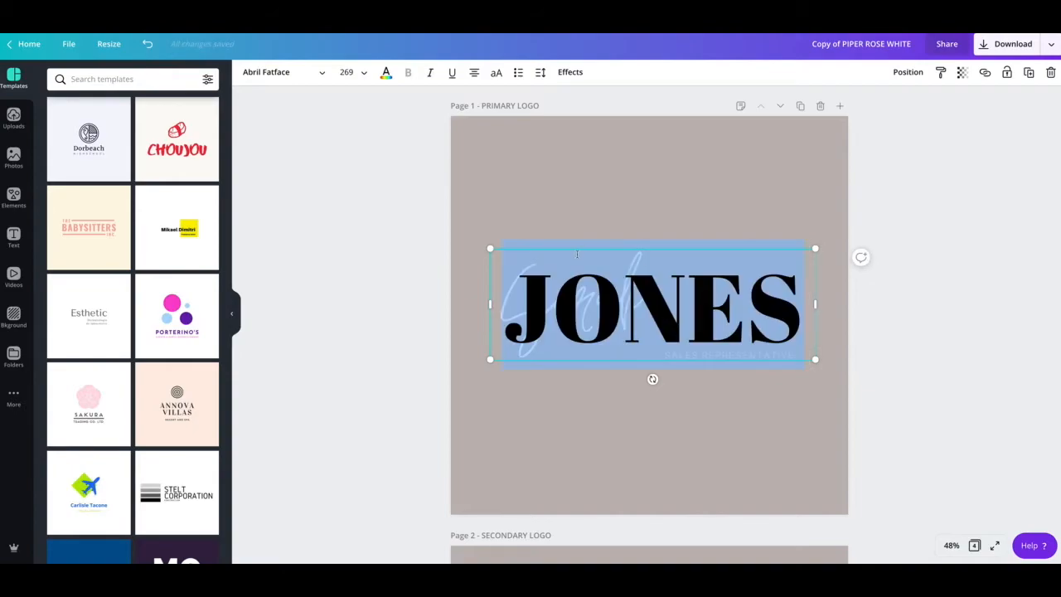
click(385, 72)
click(116, 184)
click(358, 224)
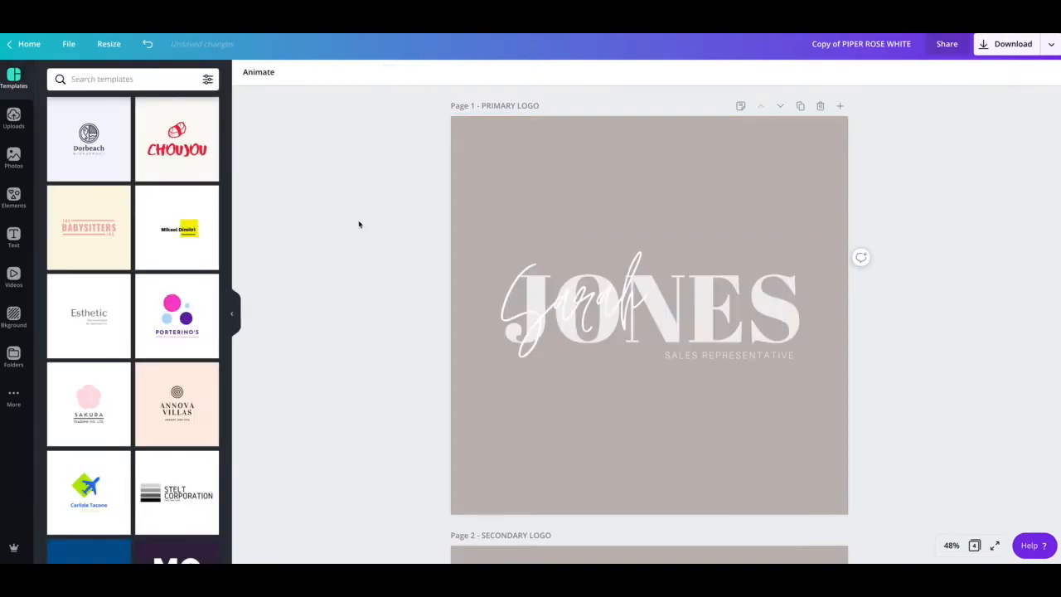
Step: Set the surname lettering to the light-grey default swatch
double_click(774, 318)
key(ctrl+a)
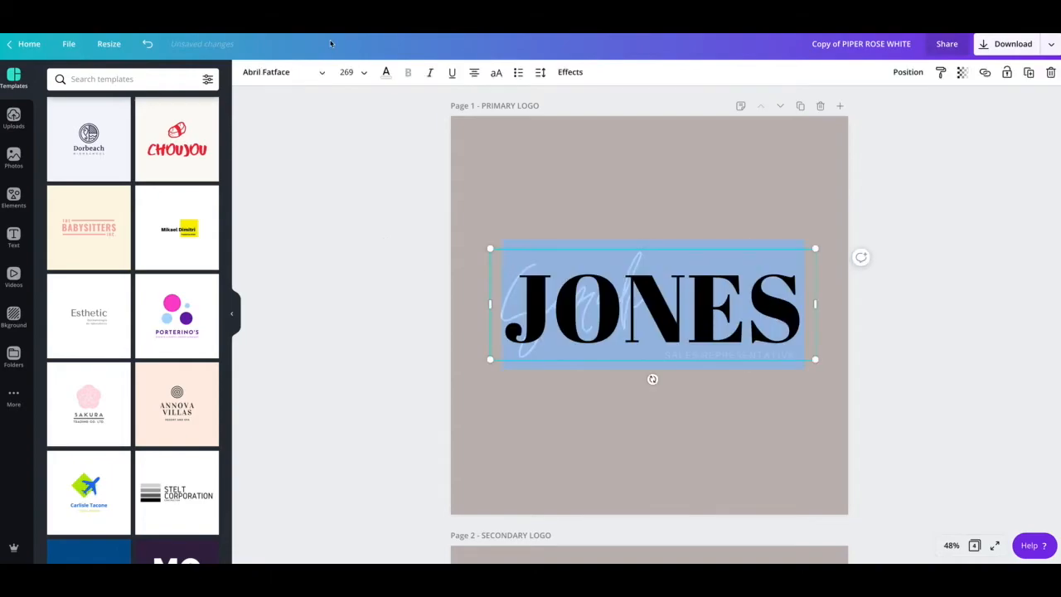
click(386, 73)
click(177, 344)
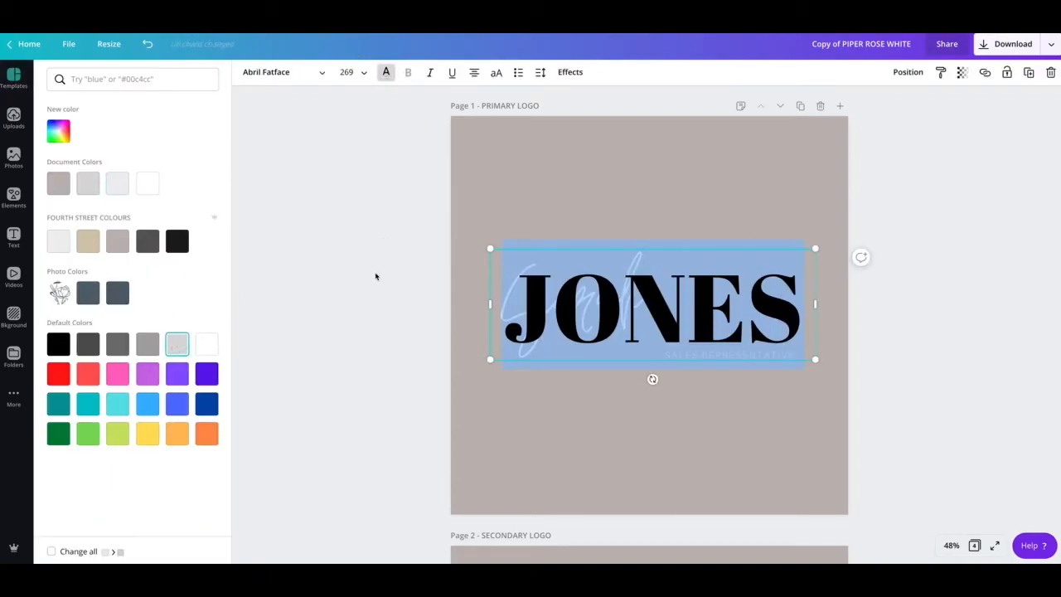
click(375, 276)
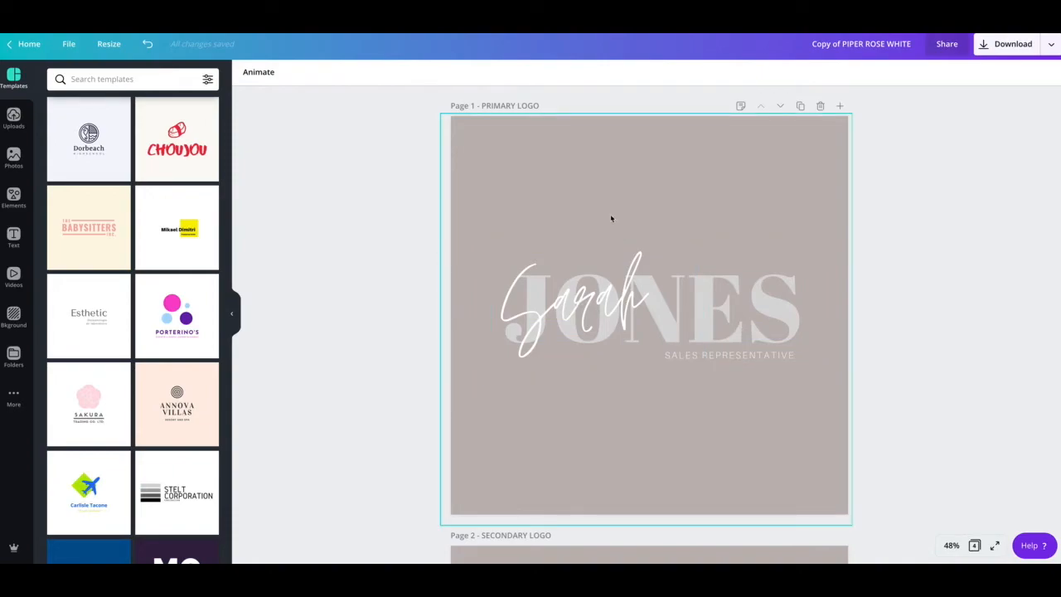
scroll(619, 219, down, 5)
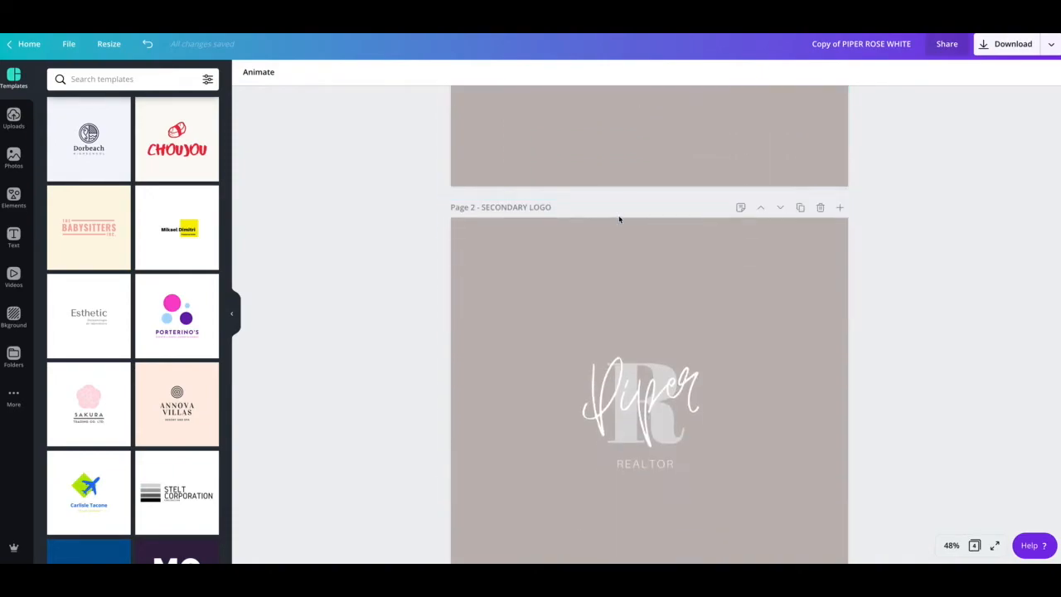
click(636, 386)
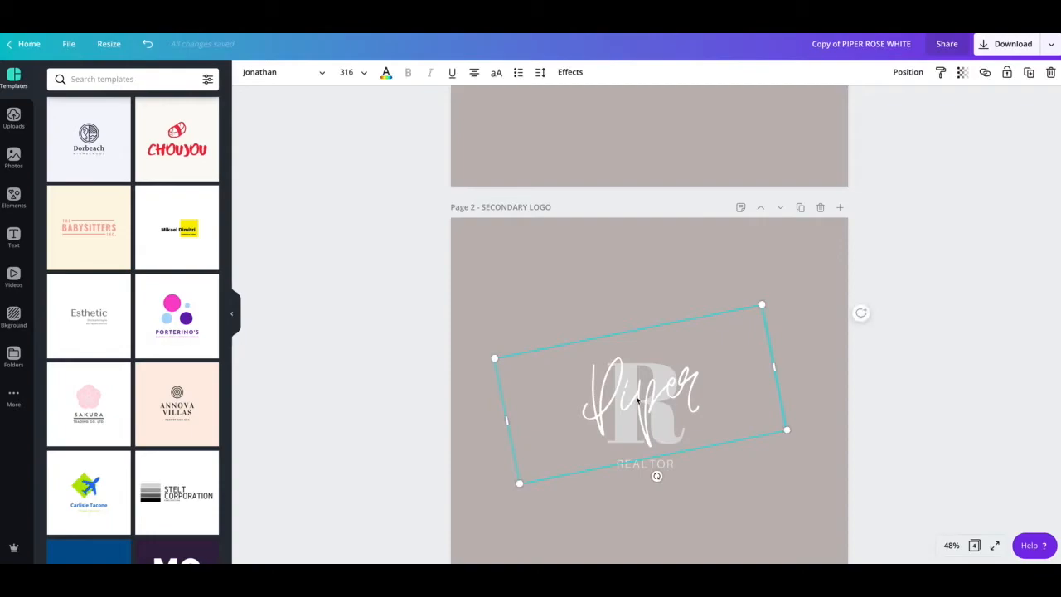
scroll(676, 342, down, 3)
scroll(680, 341, down, 5)
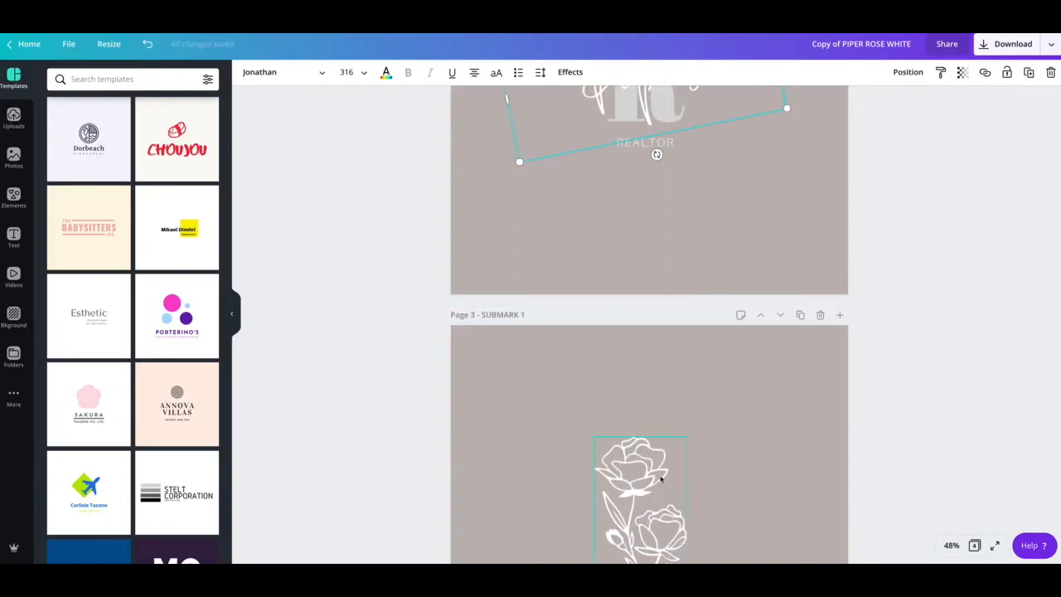
scroll(637, 479, down, 5)
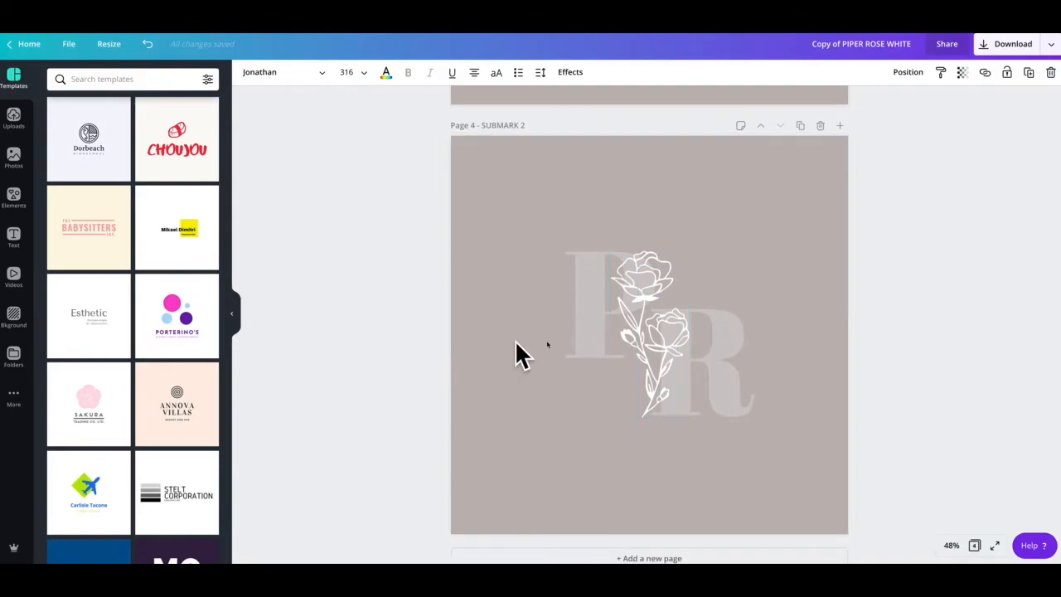
scroll(625, 339, up, 7)
scroll(625, 339, up, 10)
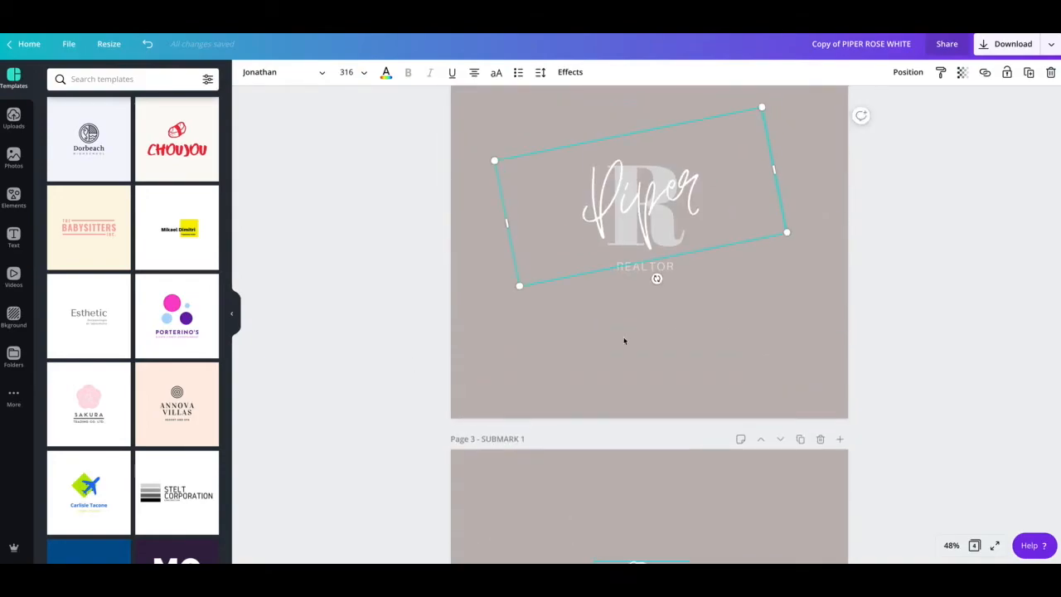
scroll(625, 330, down, 5)
click(671, 357)
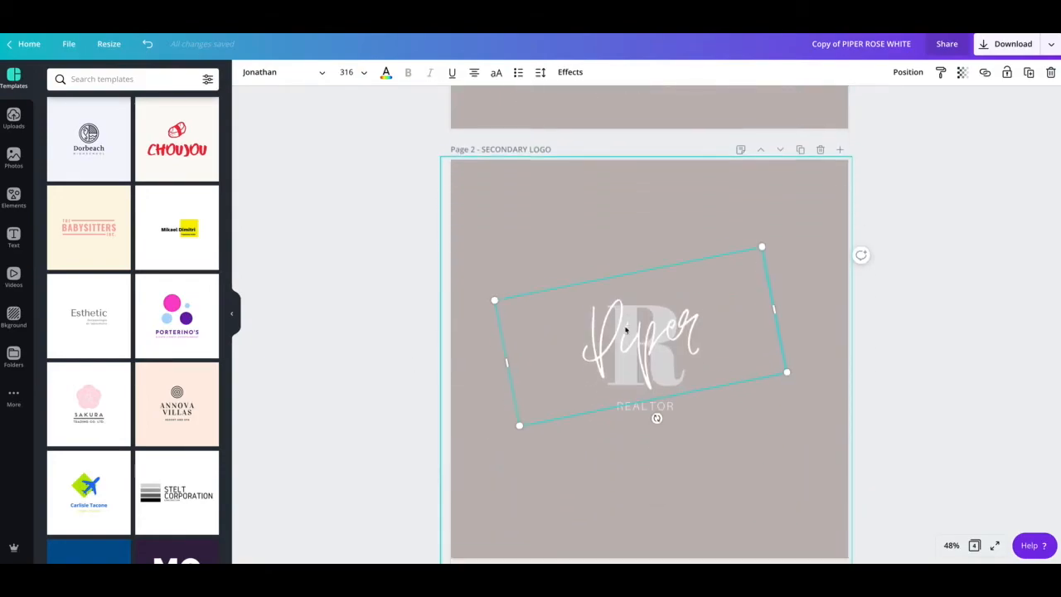
scroll(648, 385, down, 4)
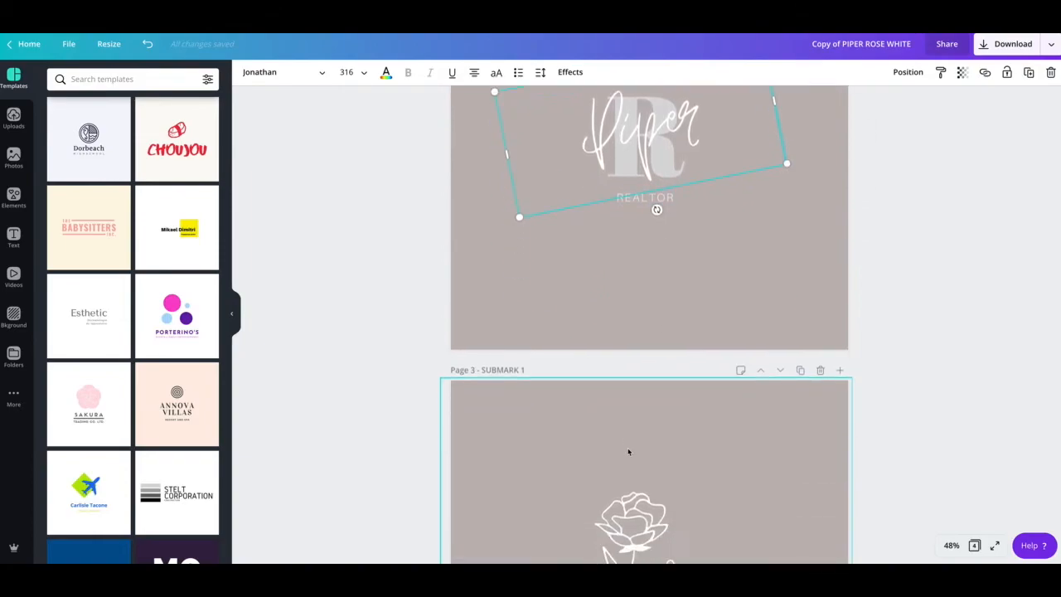
scroll(626, 469, down, 1)
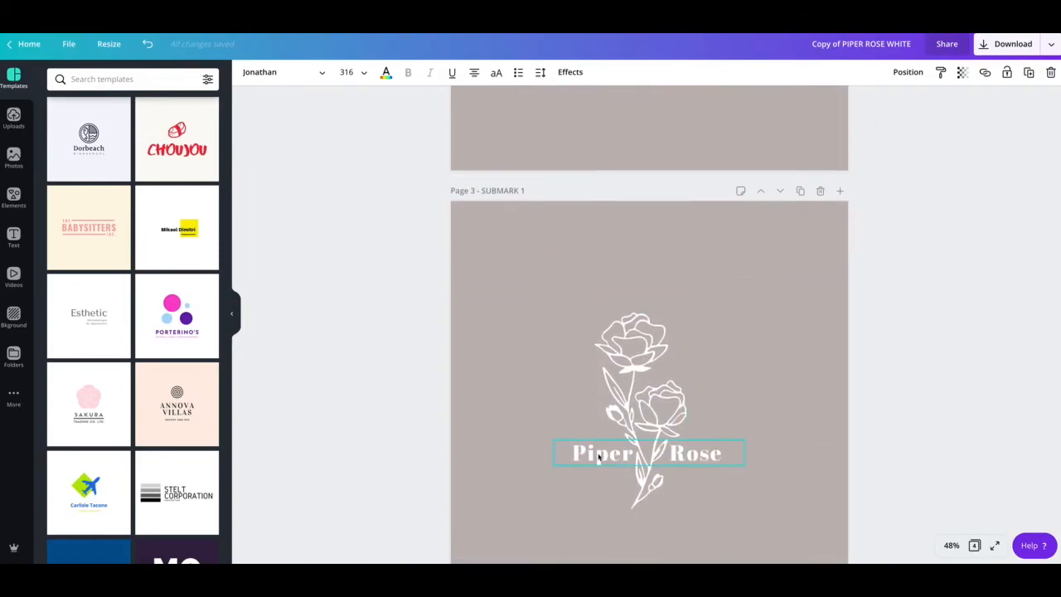
scroll(699, 452, down, 5)
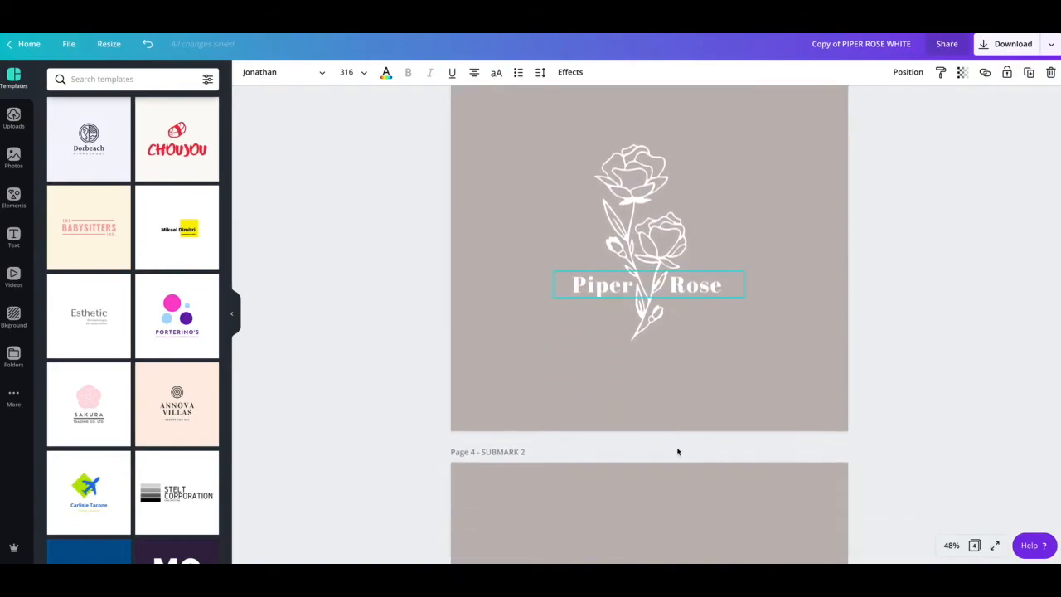
scroll(646, 401, up, 15)
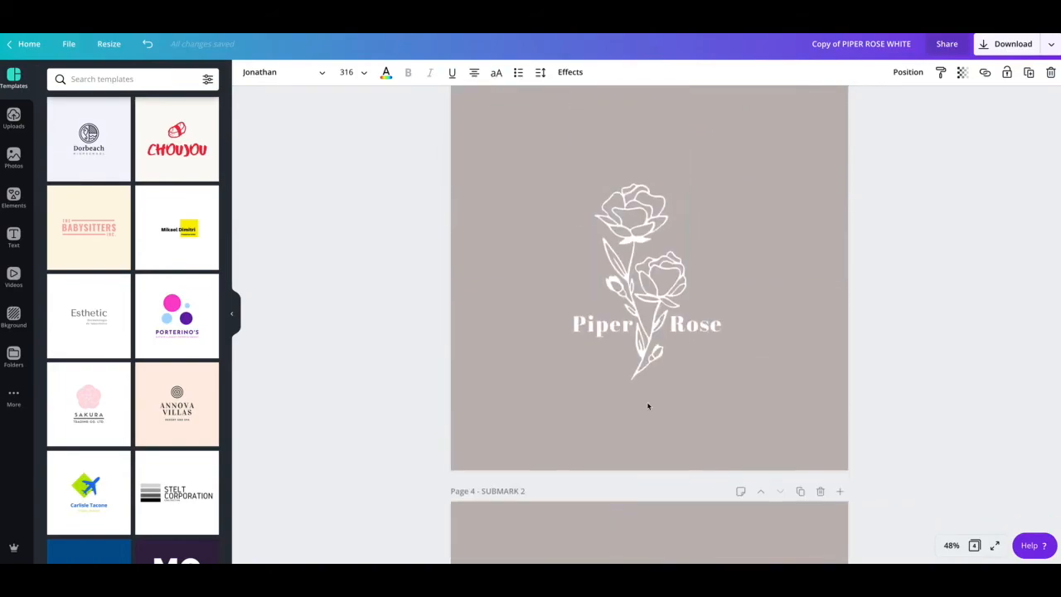
scroll(648, 406, up, 2)
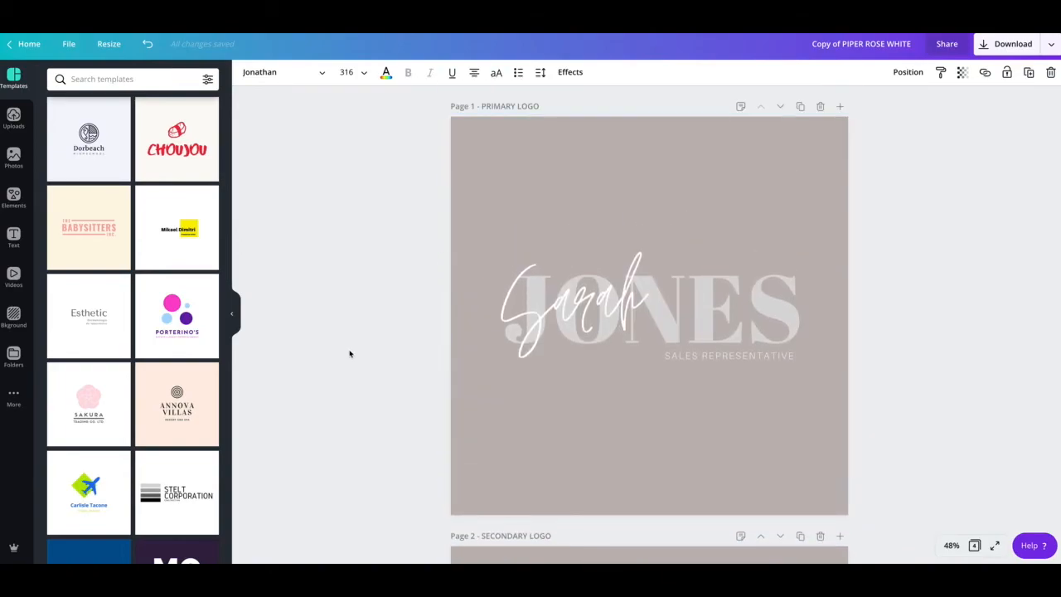
Step: Delete the taupe Primary Logo page background, undo once, then delete it again
click(691, 190)
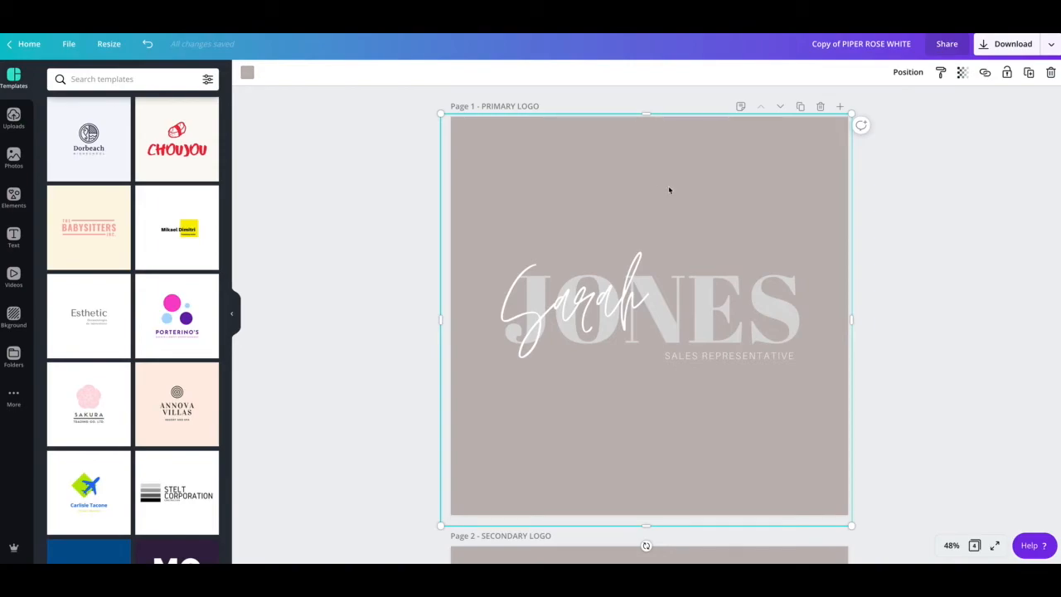
key(Delete)
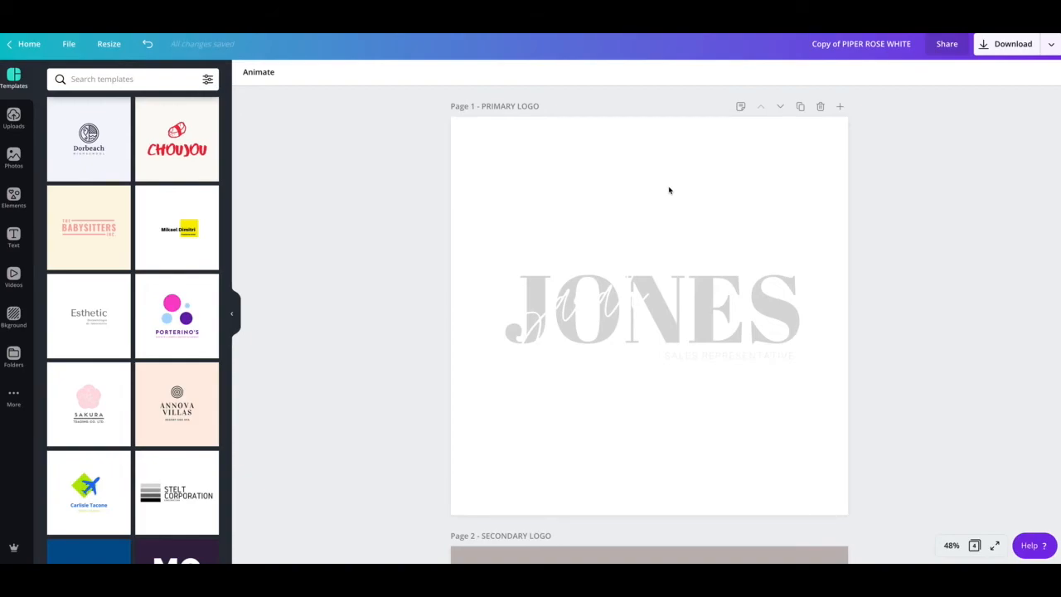
key(ctrl+z)
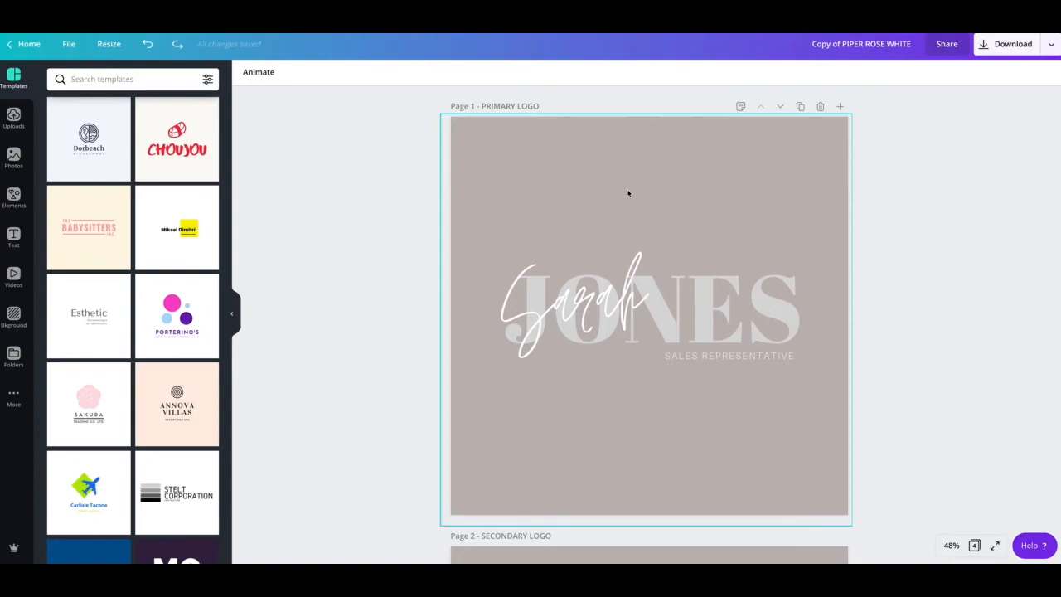
click(630, 194)
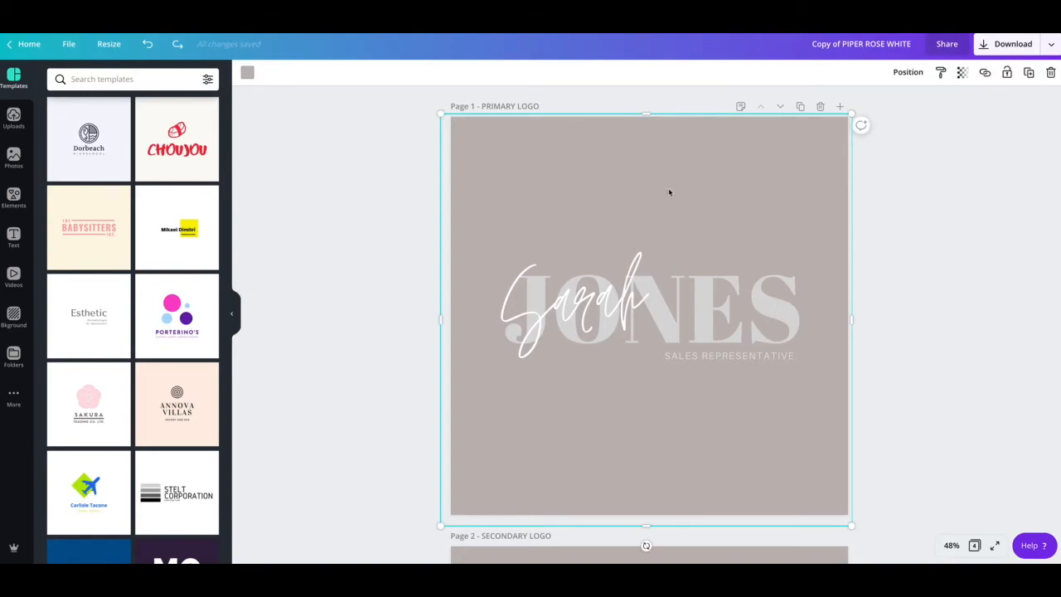
key(Delete)
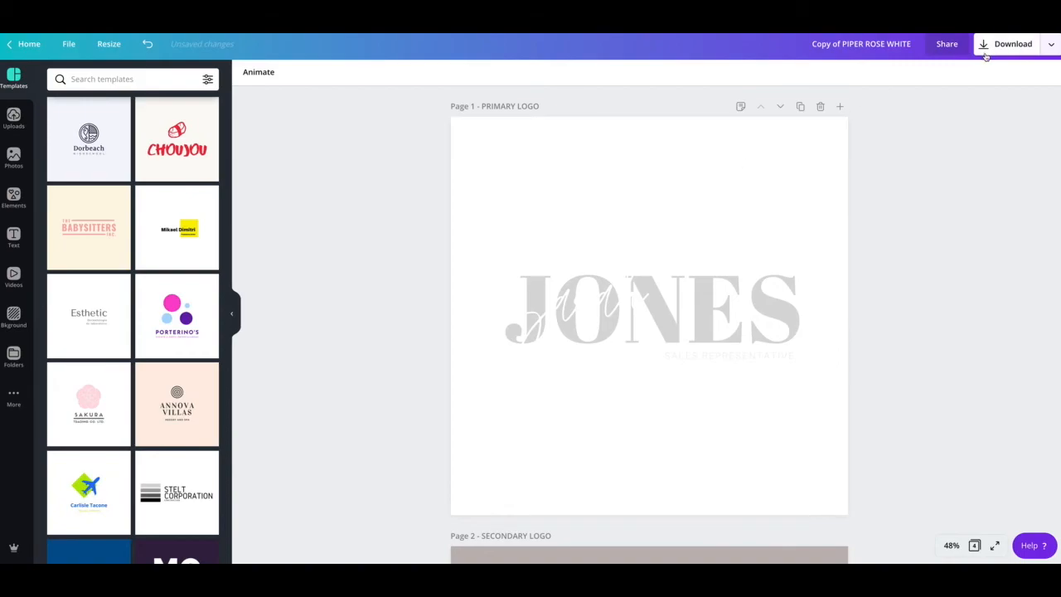
click(985, 47)
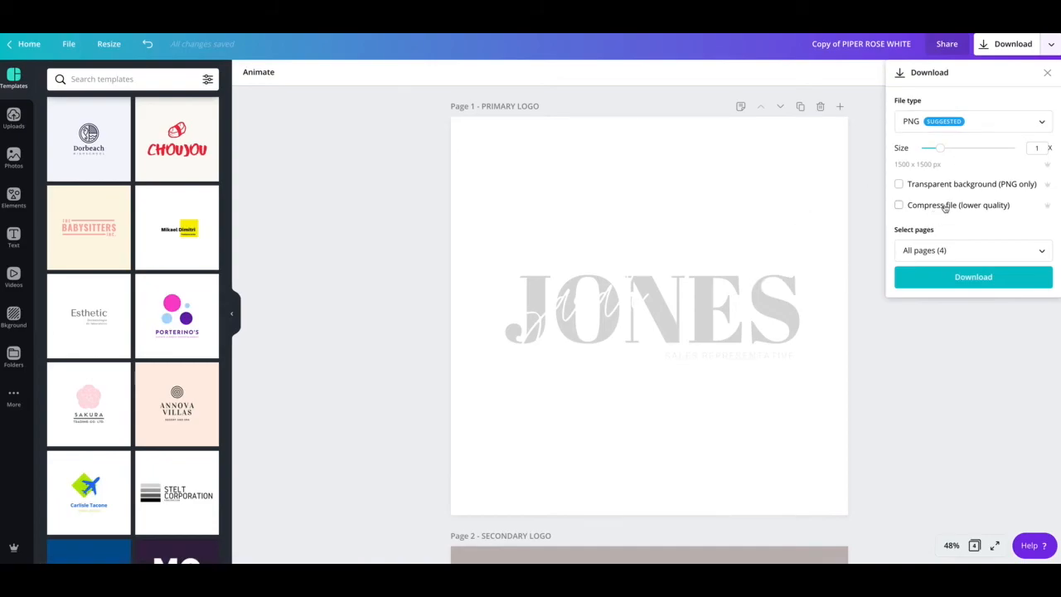
click(945, 124)
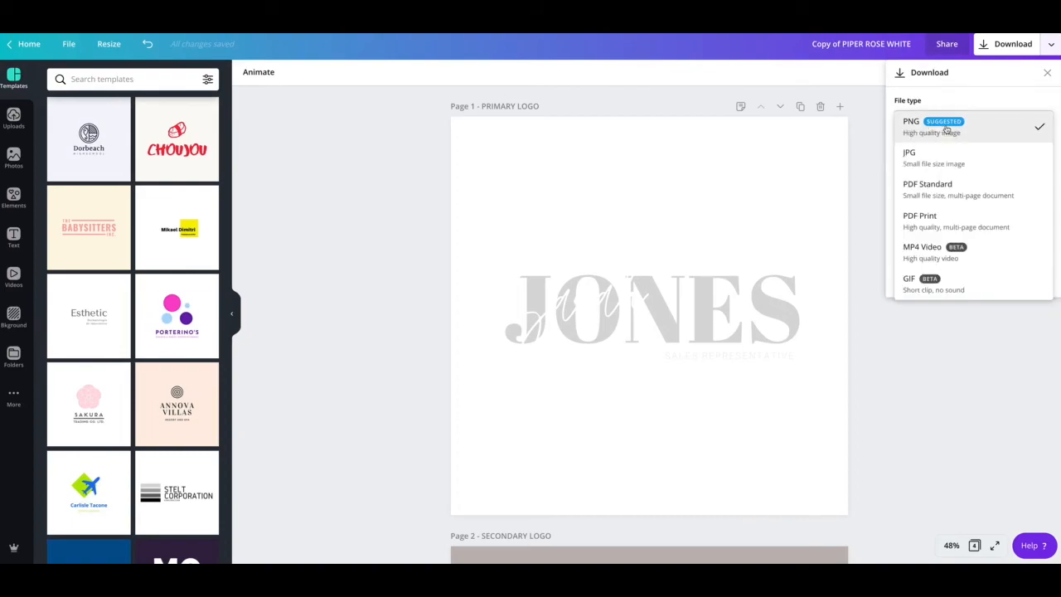
click(869, 162)
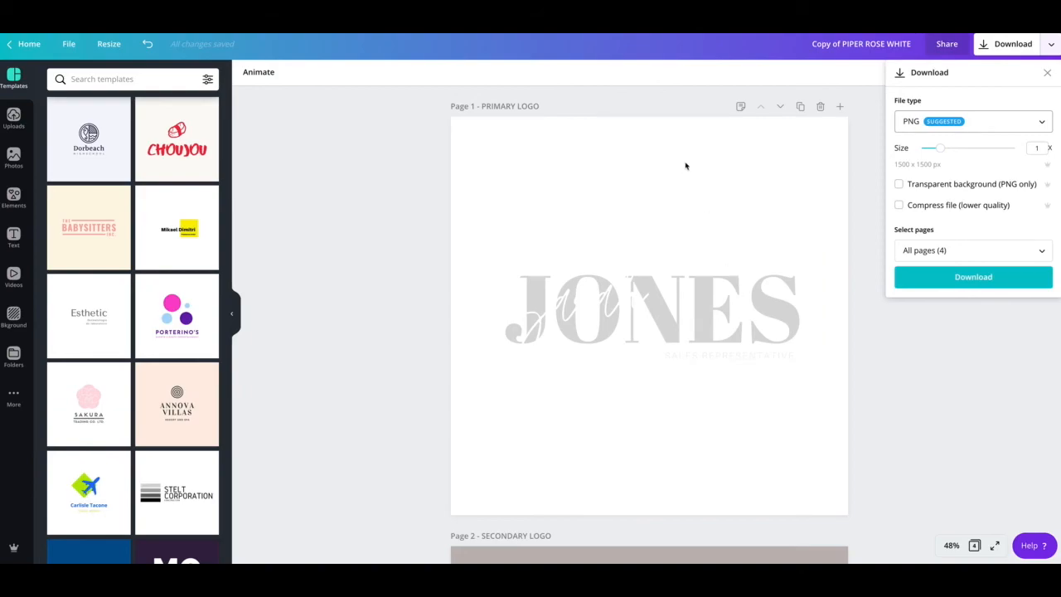
click(868, 235)
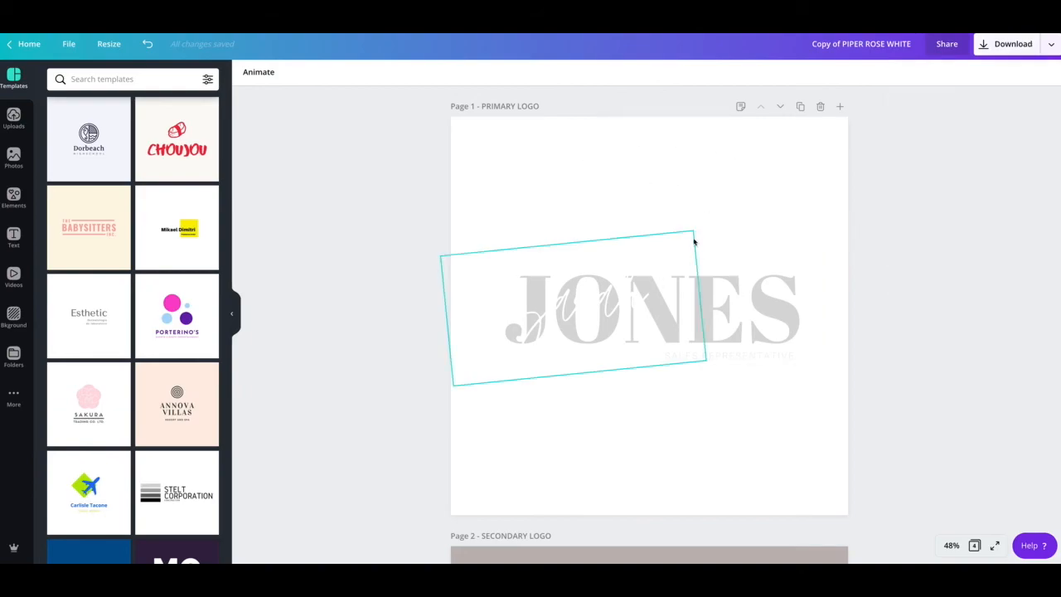
Step: Undo the deletion to restore the taupe background on the Primary Logo page
scroll(700, 193, down, 1)
scroll(701, 193, down, 1)
scroll(701, 193, up, 1)
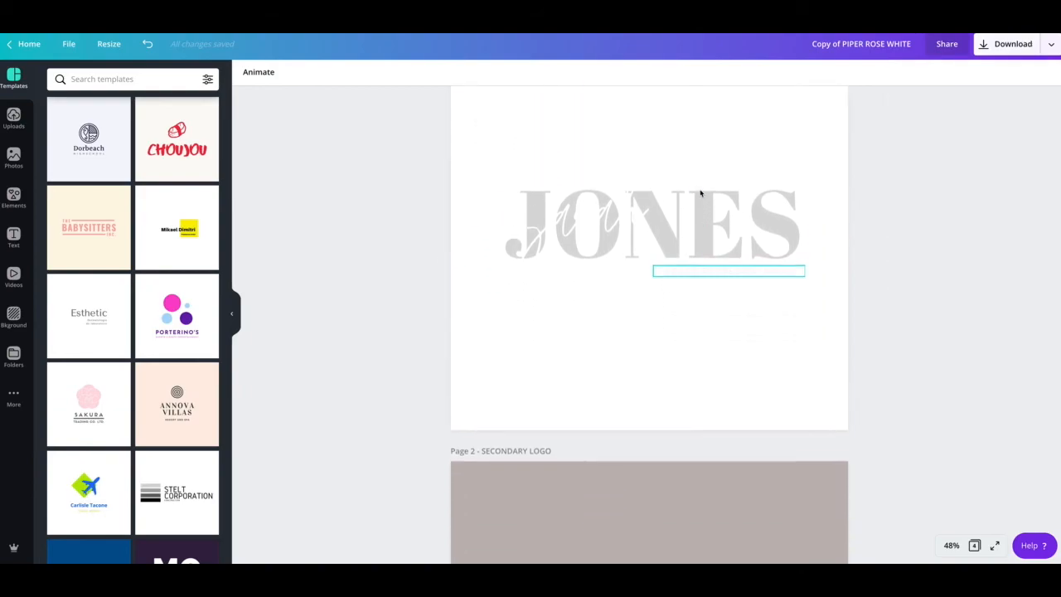
key(ctrl+z)
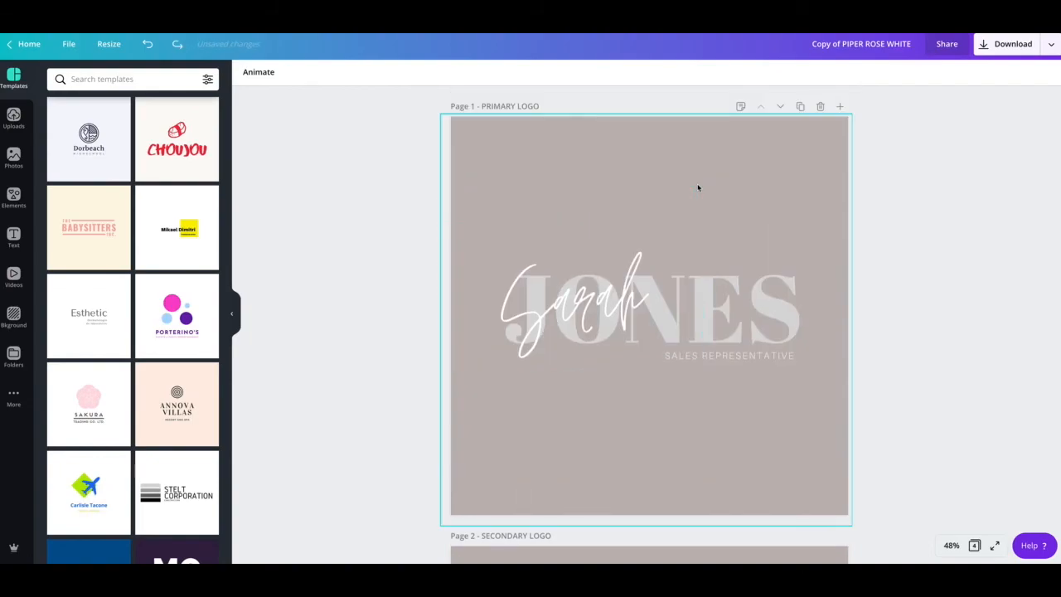
scroll(592, 201, down, 4)
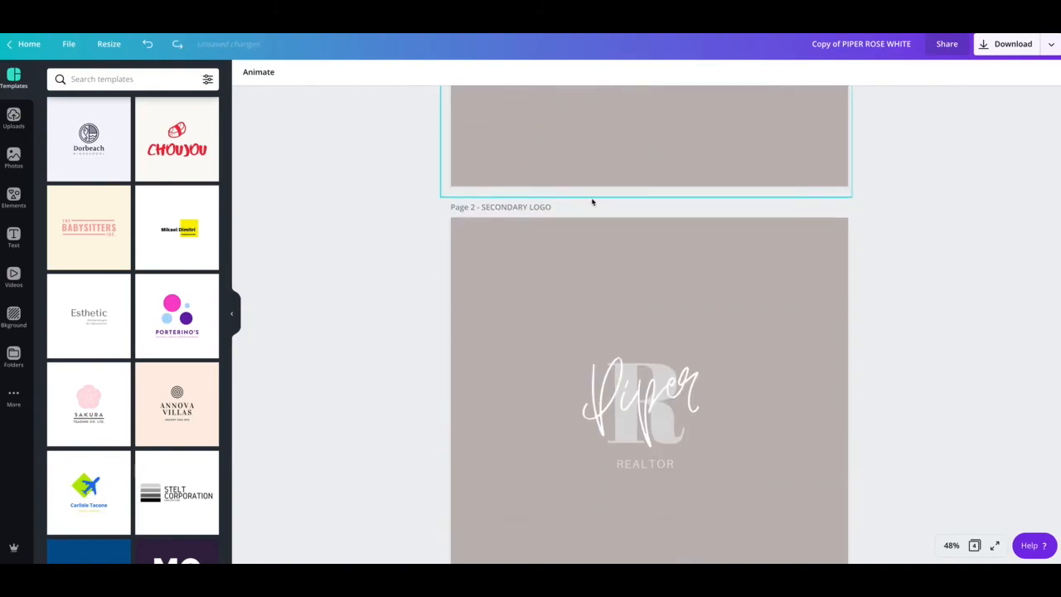
Step: Review the logo pages down to the end and back to Page 1, then open export options
click(598, 269)
scroll(597, 269, down, 1)
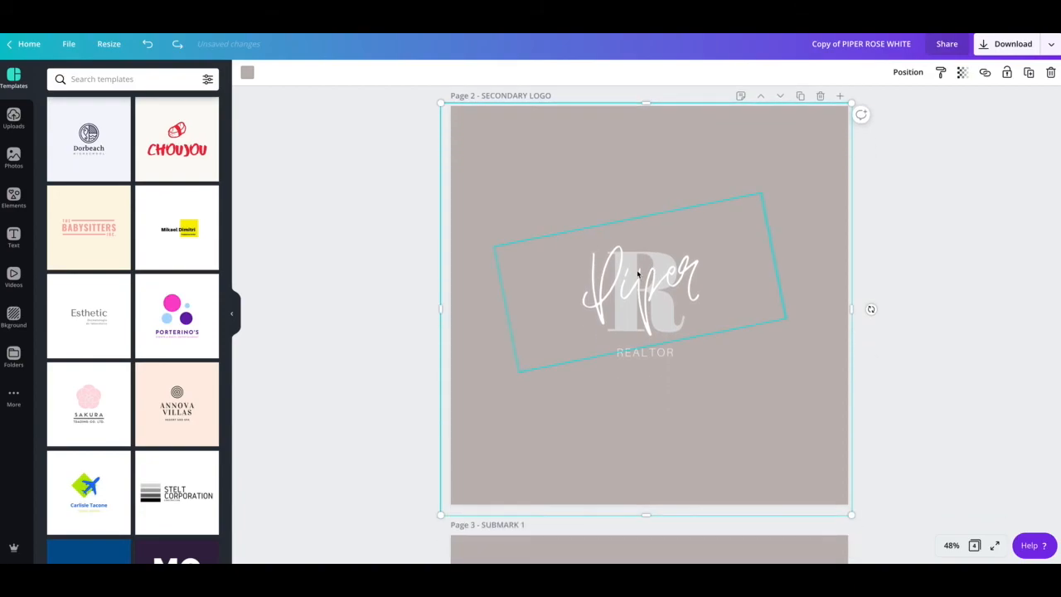
scroll(636, 276, down, 3)
scroll(502, 332, down, 4)
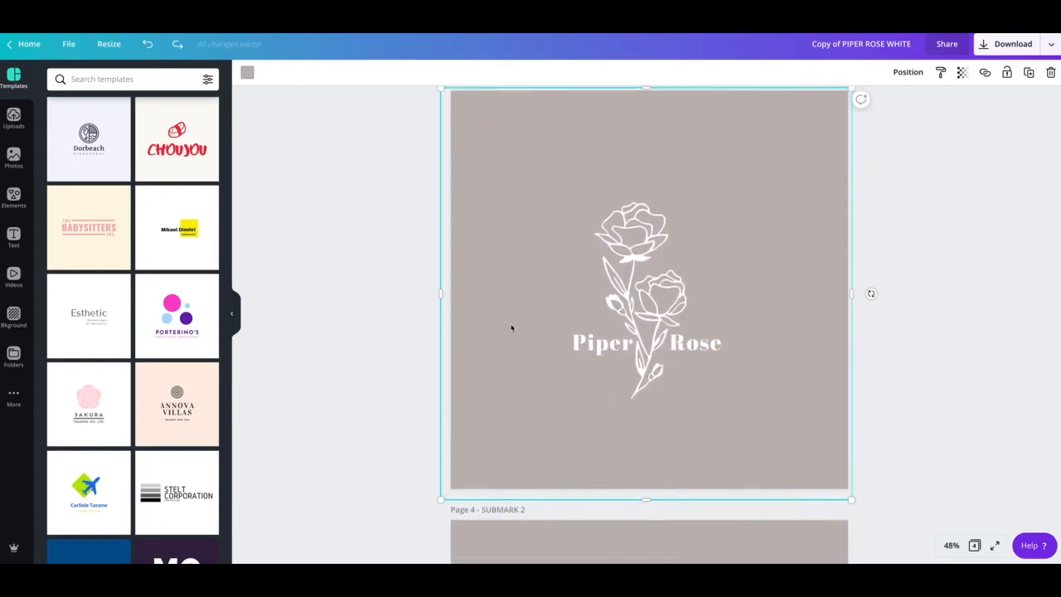
scroll(500, 374, down, 3)
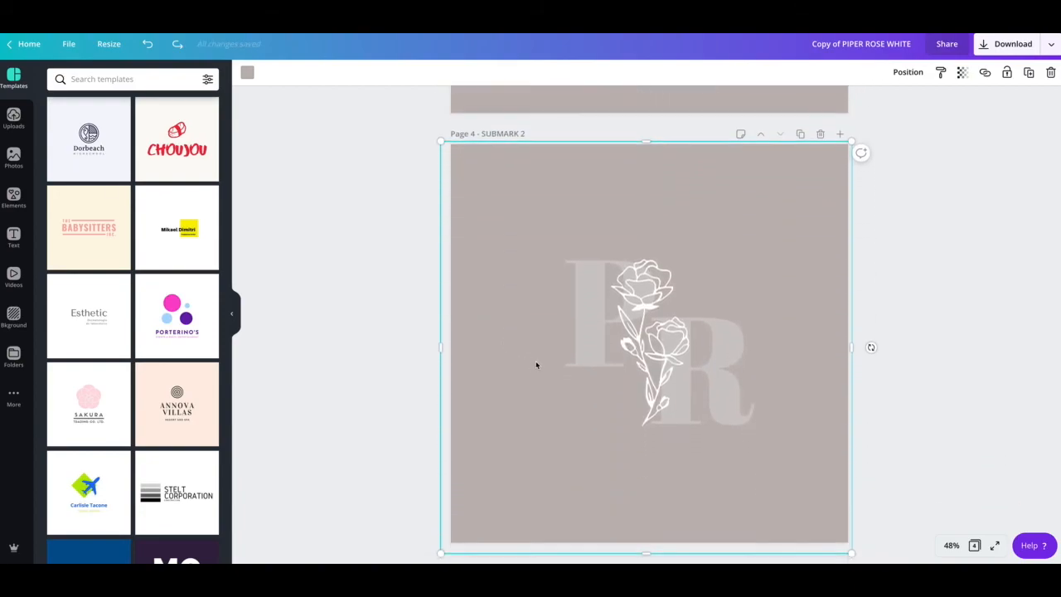
scroll(708, 293, up, 4)
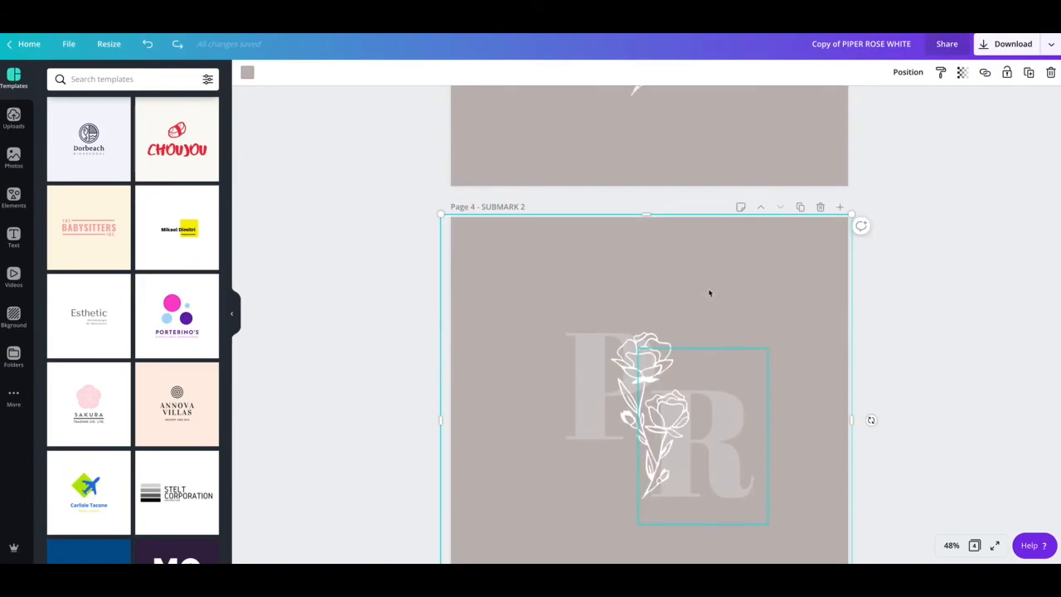
scroll(588, 256, up, 5)
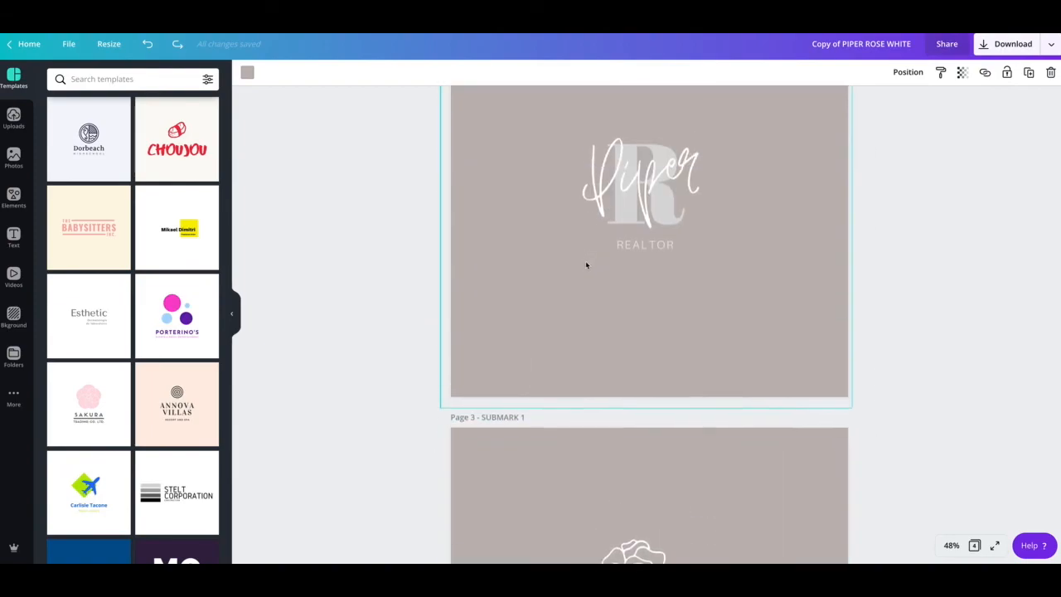
scroll(790, 233, up, 5)
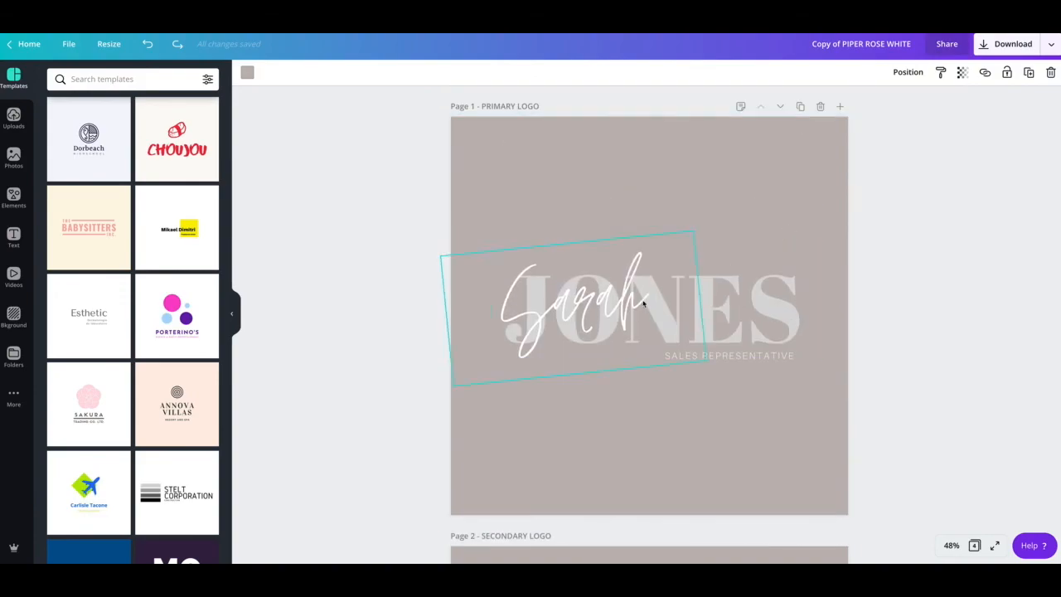
click(985, 46)
click(957, 125)
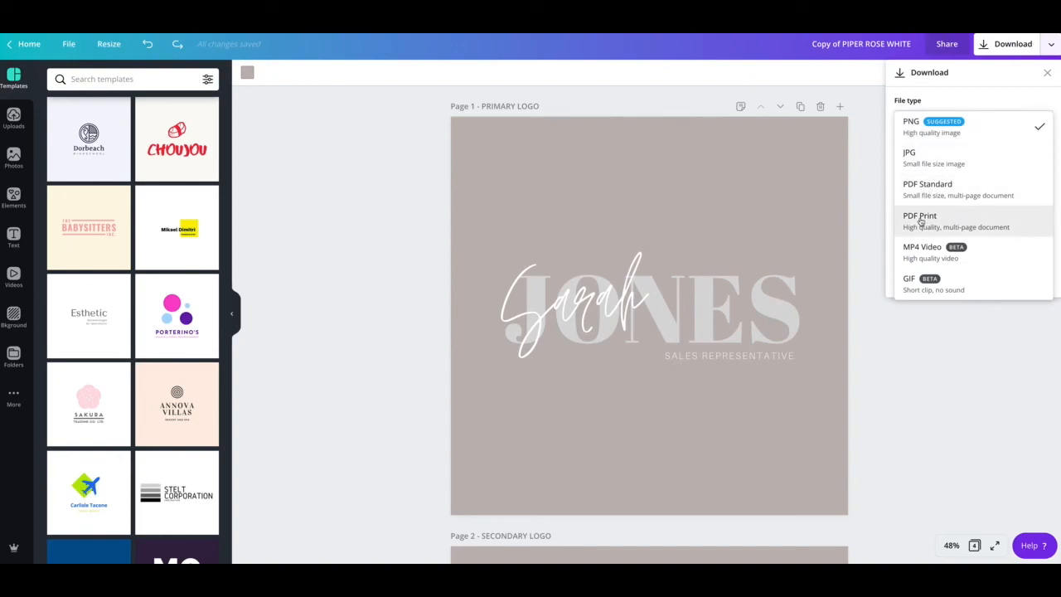
click(867, 205)
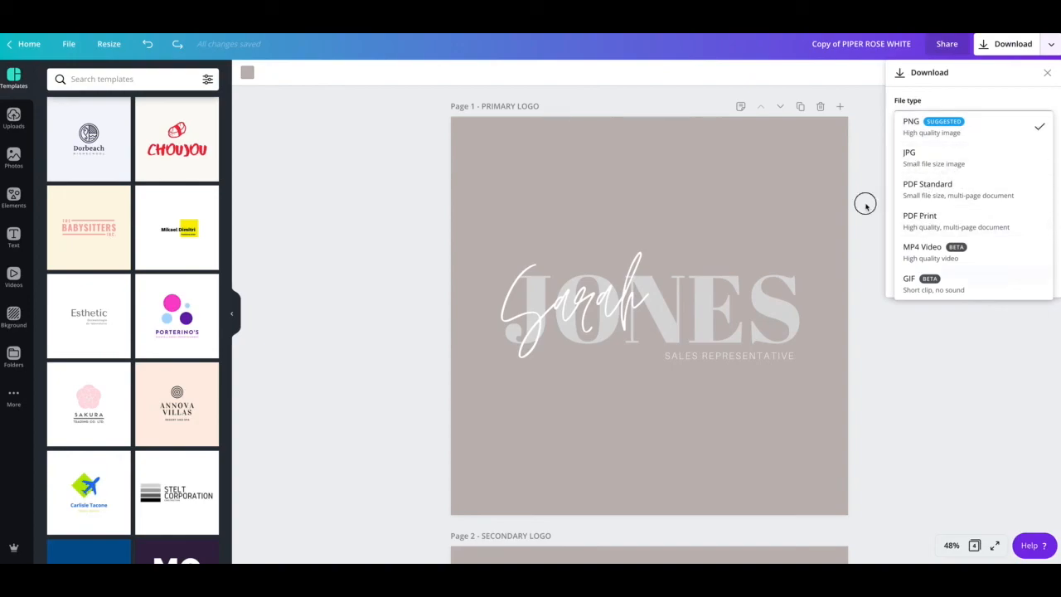
click(980, 124)
click(857, 236)
click(870, 286)
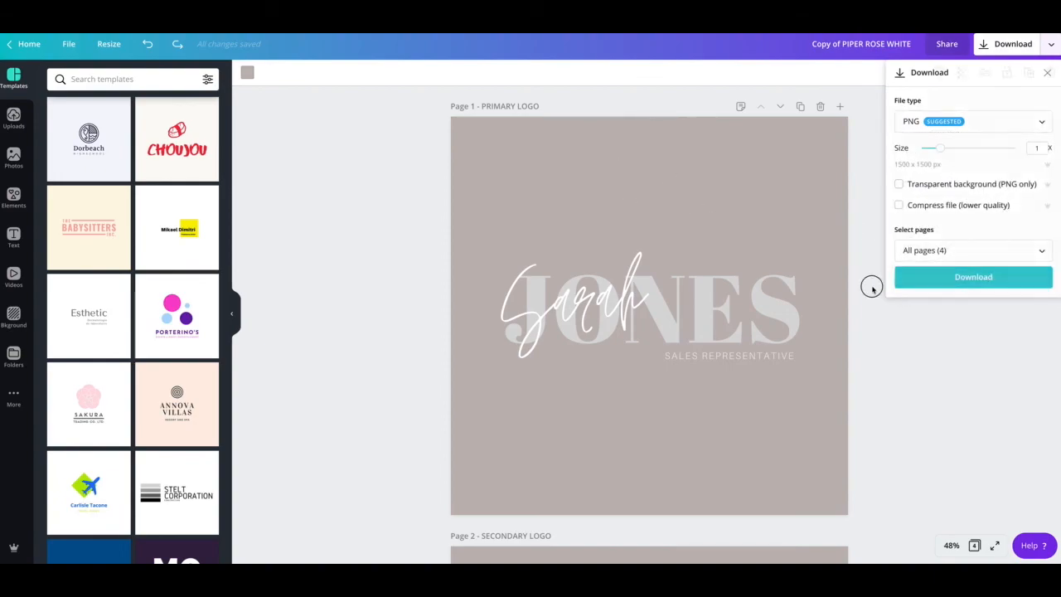